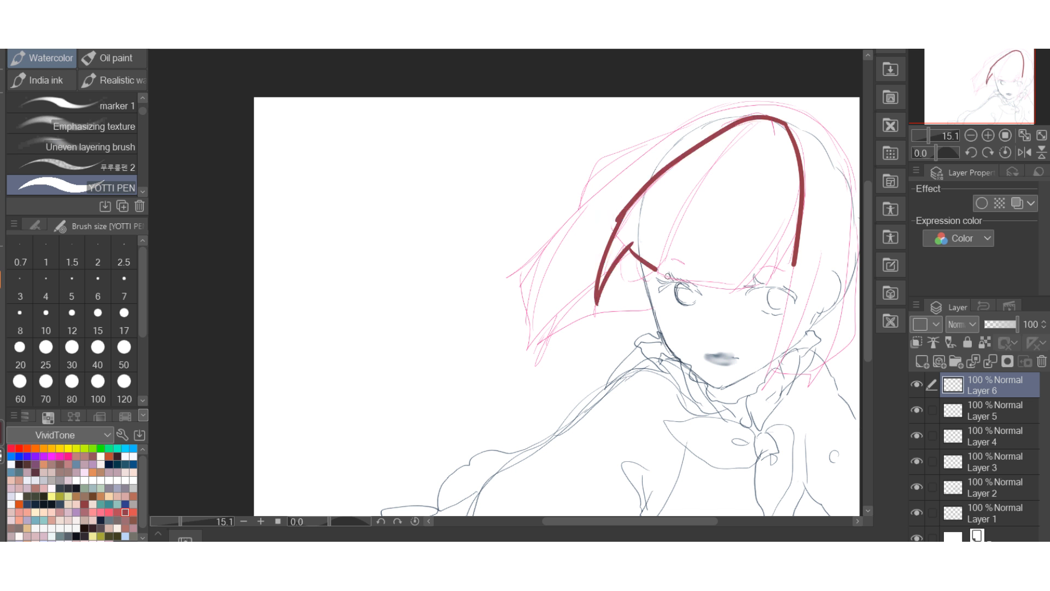
# Close the dark red bangs outline along the brow and side of the face, adding a pointed strand between the eyes.
pyautogui.moveTo(794, 218)
pyautogui.mouseDown()
pyautogui.moveTo(790, 254)
pyautogui.moveTo(764, 288)
pyautogui.mouseUp()
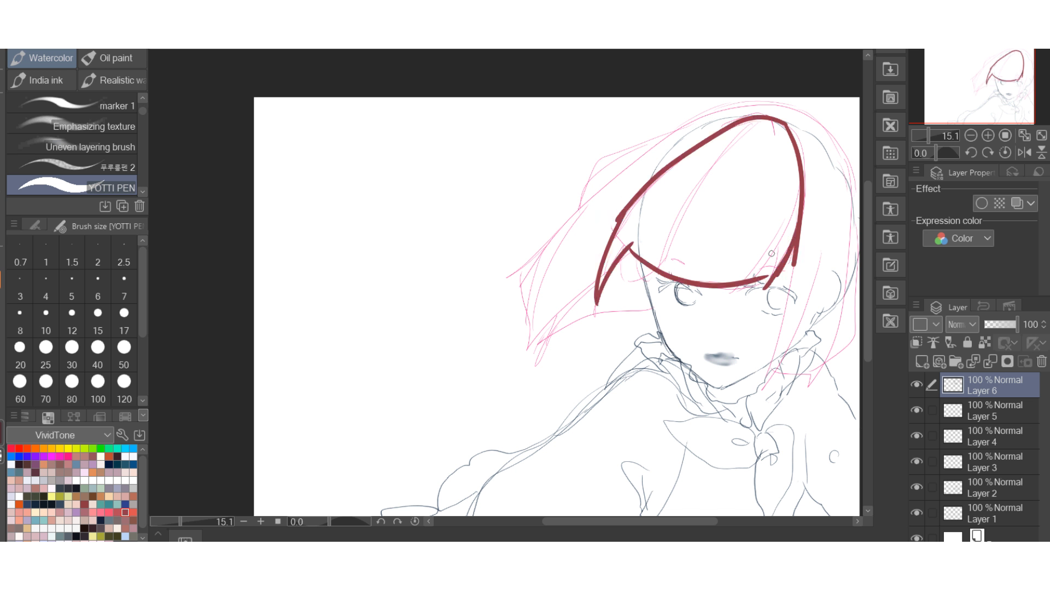
pyautogui.moveTo(726, 127)
pyautogui.mouseDown()
pyautogui.moveTo(622, 226)
pyautogui.moveTo(683, 145)
pyautogui.moveTo(786, 142)
pyautogui.mouseUp()
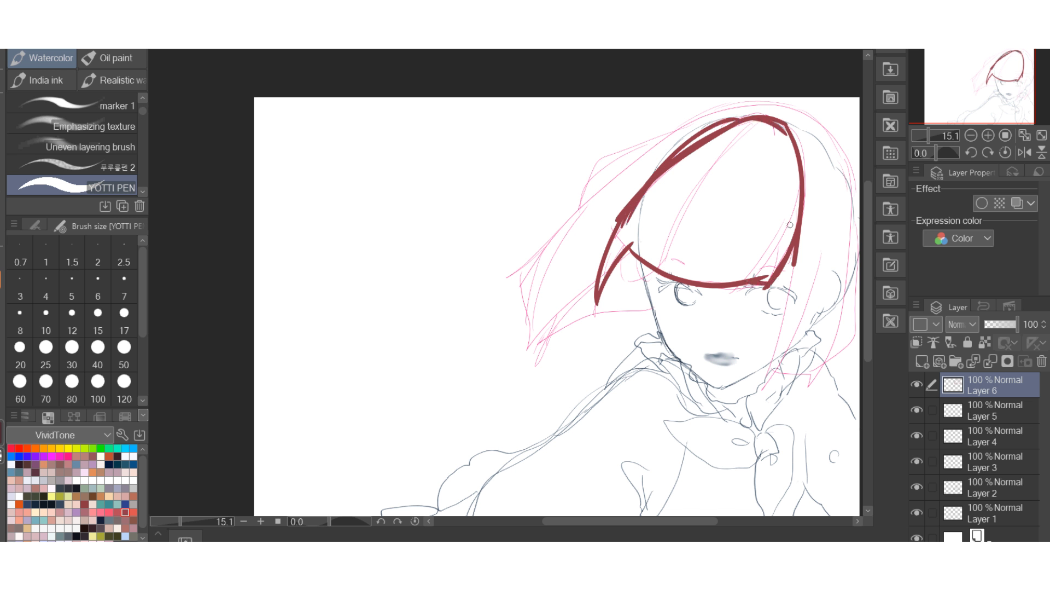
pyautogui.moveTo(787, 223); pyautogui.dragTo(755, 271)
pyautogui.moveTo(760, 269); pyautogui.dragTo(724, 308)
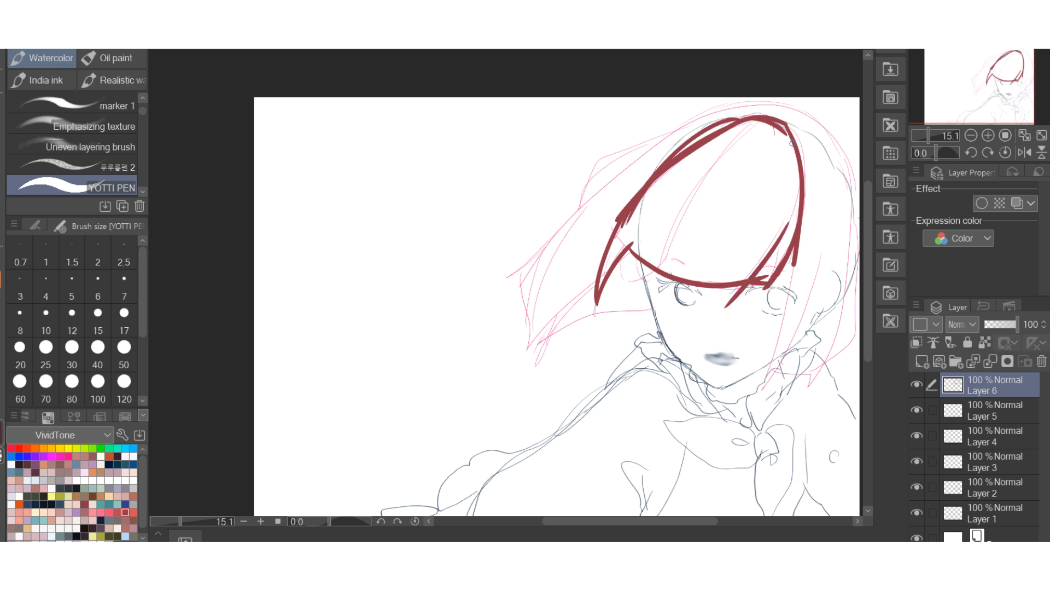
# Fill the outlined bangs with the dark red using the Fill tool set to refer to other layers.
pyautogui.click(72, 257)
pyautogui.press('g')
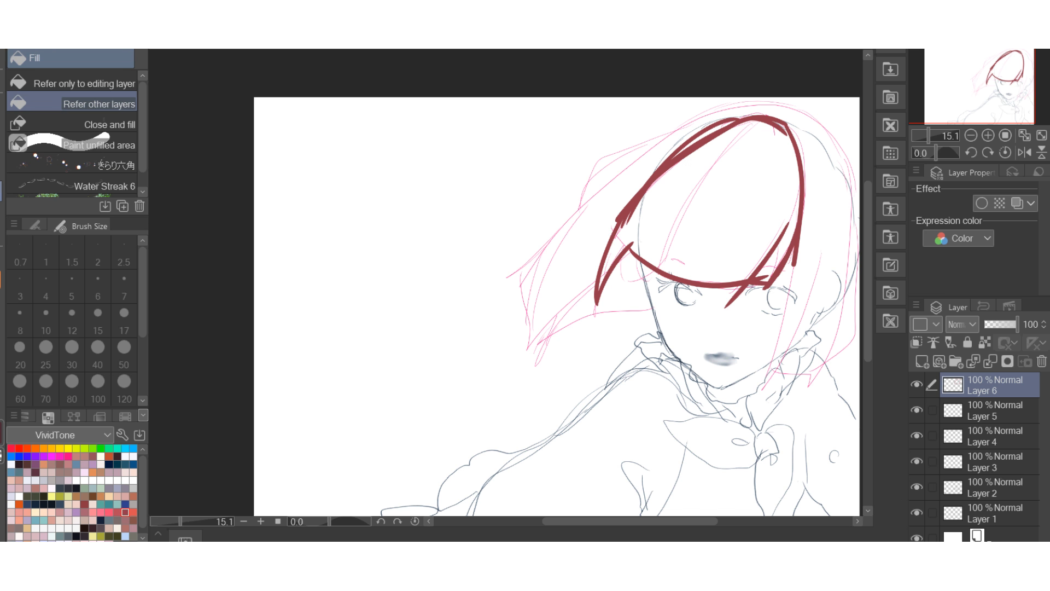
pyautogui.click(733, 208)
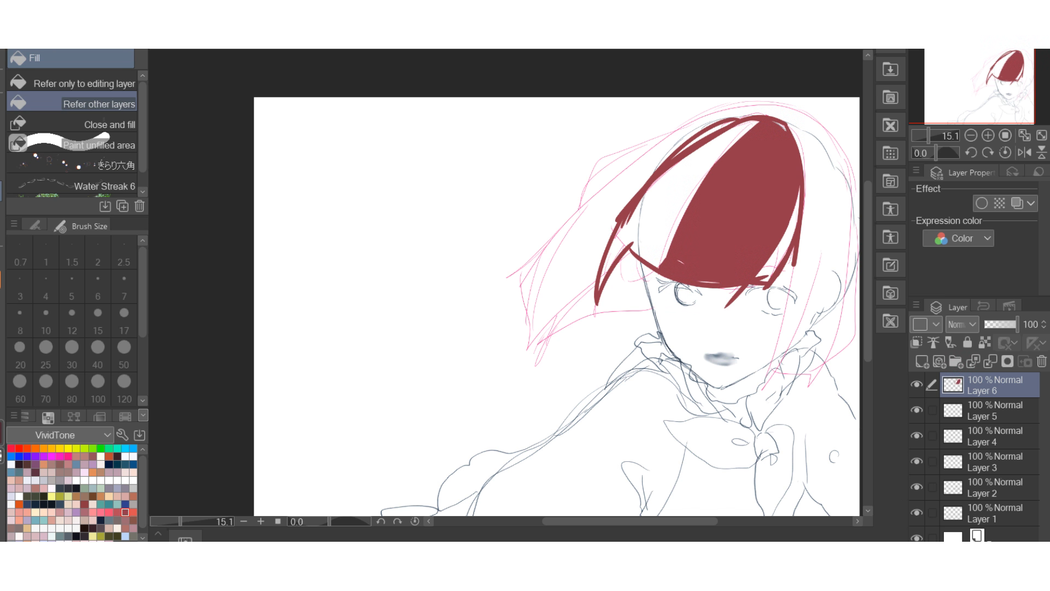
pyautogui.click(673, 197)
pyautogui.click(631, 230)
pyautogui.click(613, 256)
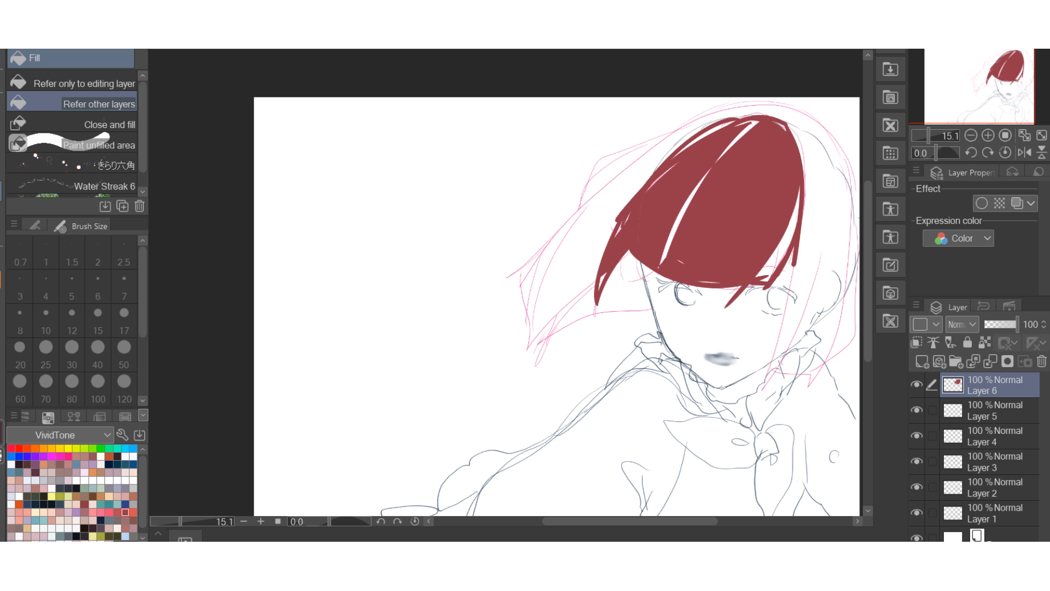
# Add a new layer beneath the bangs layer and fill the outer hair sections with pink.
pyautogui.moveTo(630, 521); pyautogui.dragTo(641, 521)
pyautogui.click(922, 361)
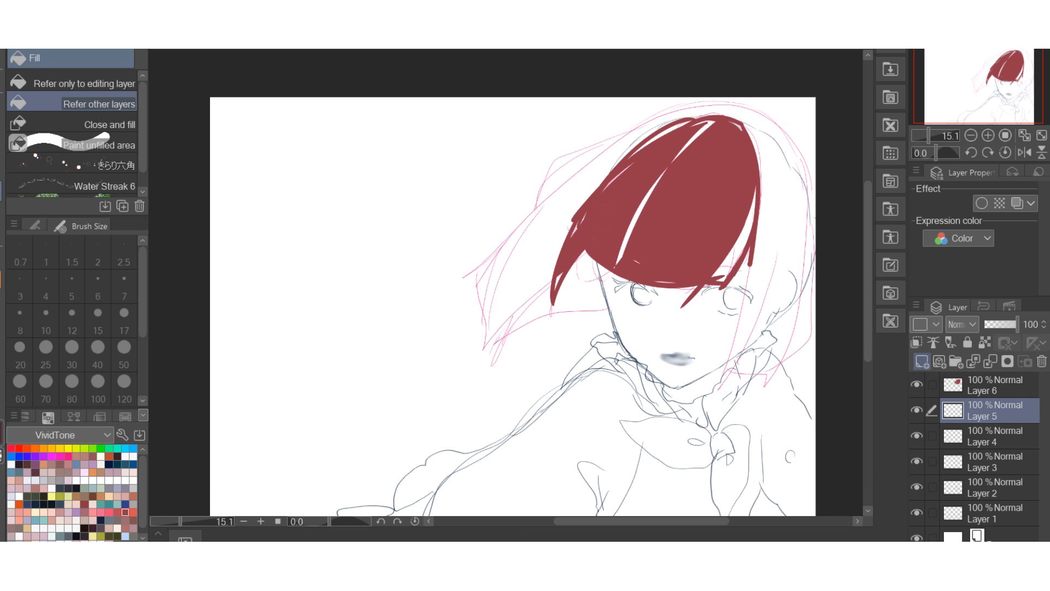
pyautogui.click(101, 512)
pyautogui.press('b')
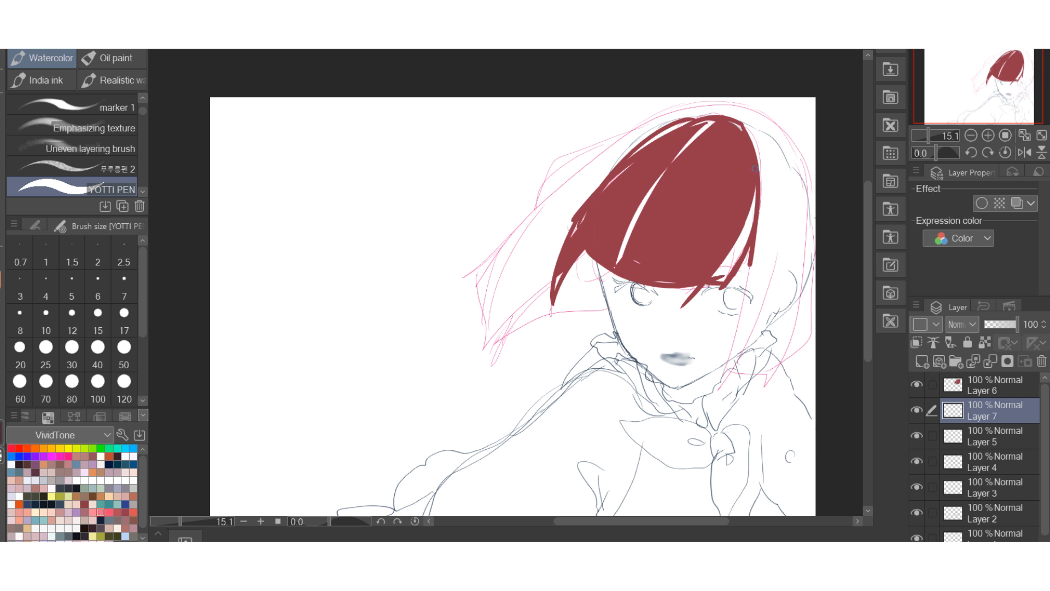
pyautogui.press('g')
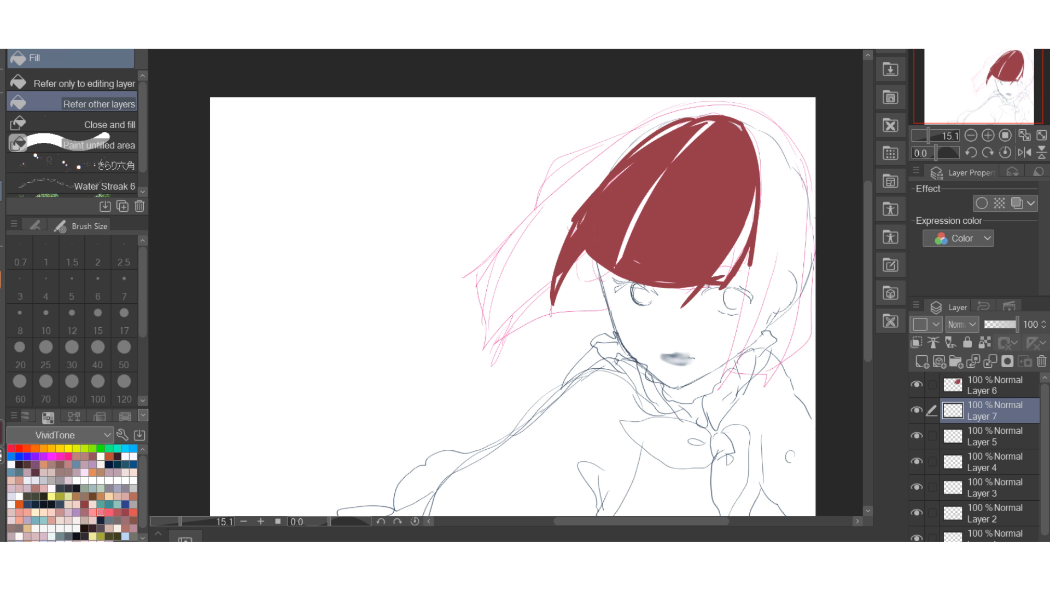
pyautogui.click(546, 238)
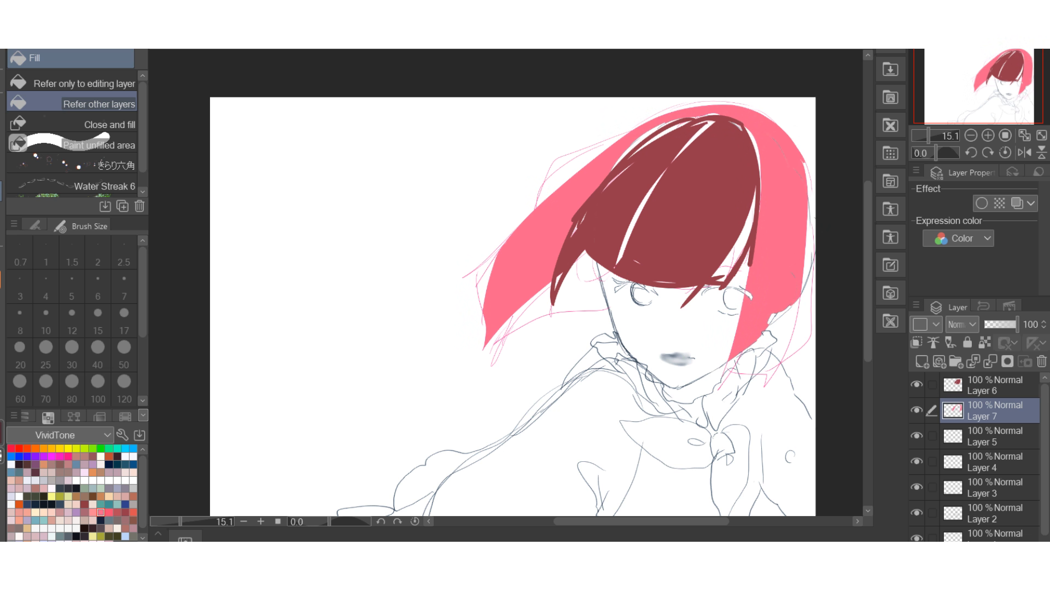
pyautogui.click(809, 253)
pyautogui.click(782, 315)
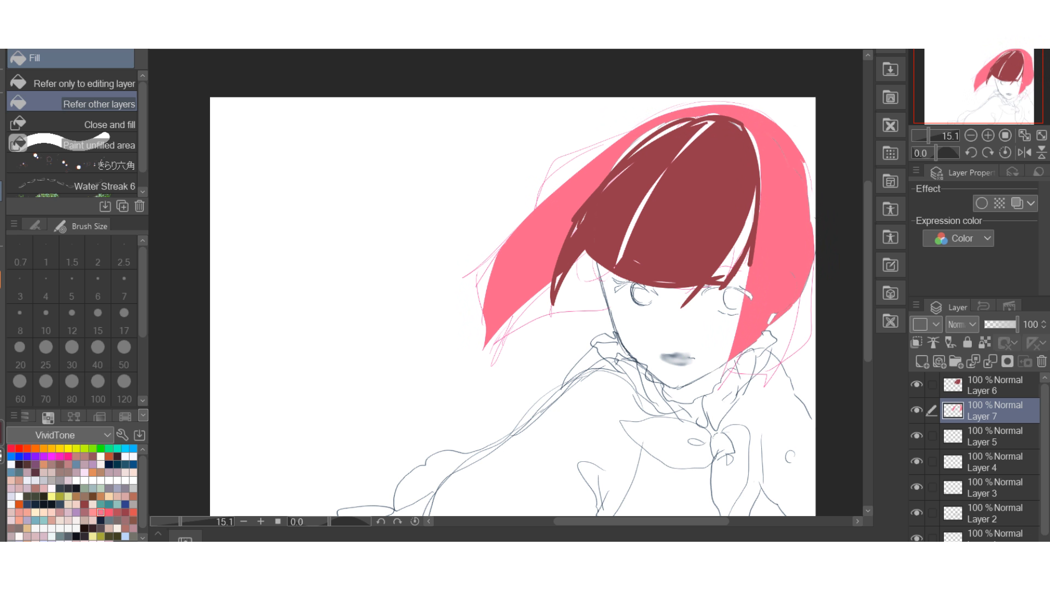
pyautogui.click(800, 322)
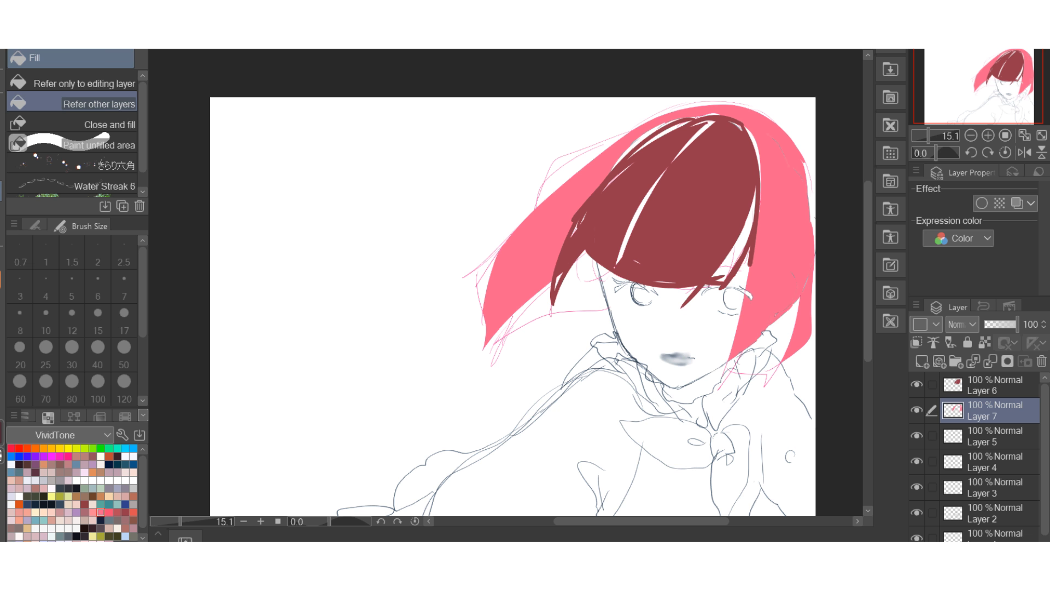
# Extend the pink hair silhouette with YOTTI PEN strokes along the outer edges and the windblown tips.
pyautogui.press('b')
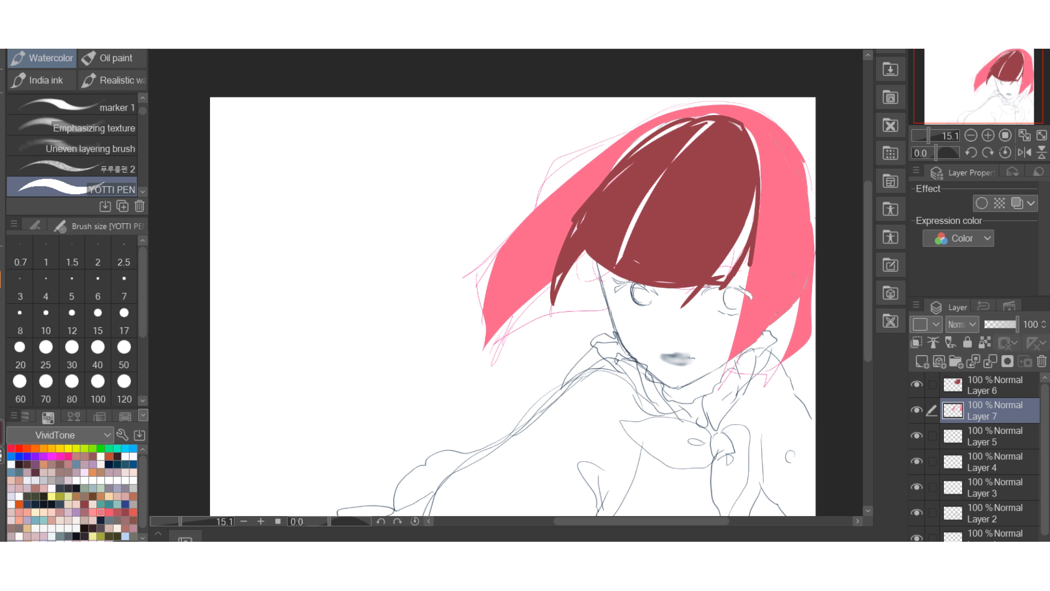
pyautogui.moveTo(569, 155); pyautogui.dragTo(537, 208)
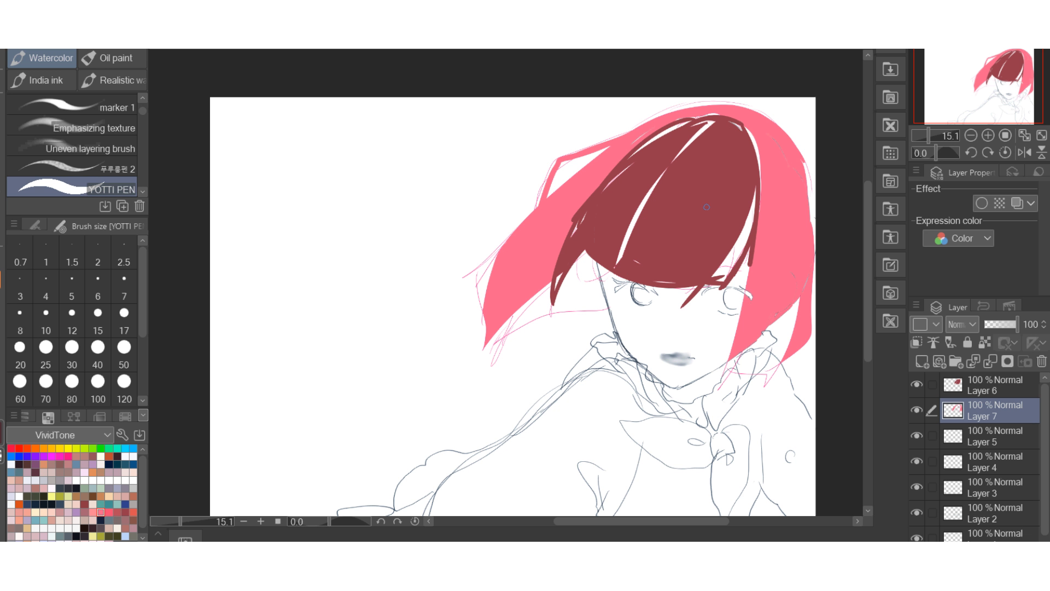
pyautogui.moveTo(745, 213); pyautogui.dragTo(734, 286)
pyautogui.moveTo(798, 157)
pyautogui.mouseDown()
pyautogui.moveTo(818, 241)
pyautogui.moveTo(801, 151)
pyautogui.moveTo(760, 113)
pyautogui.moveTo(814, 195)
pyautogui.moveTo(815, 288)
pyautogui.mouseUp()
pyautogui.moveTo(524, 294); pyautogui.dragTo(517, 348)
pyautogui.moveTo(517, 224); pyautogui.dragTo(480, 298)
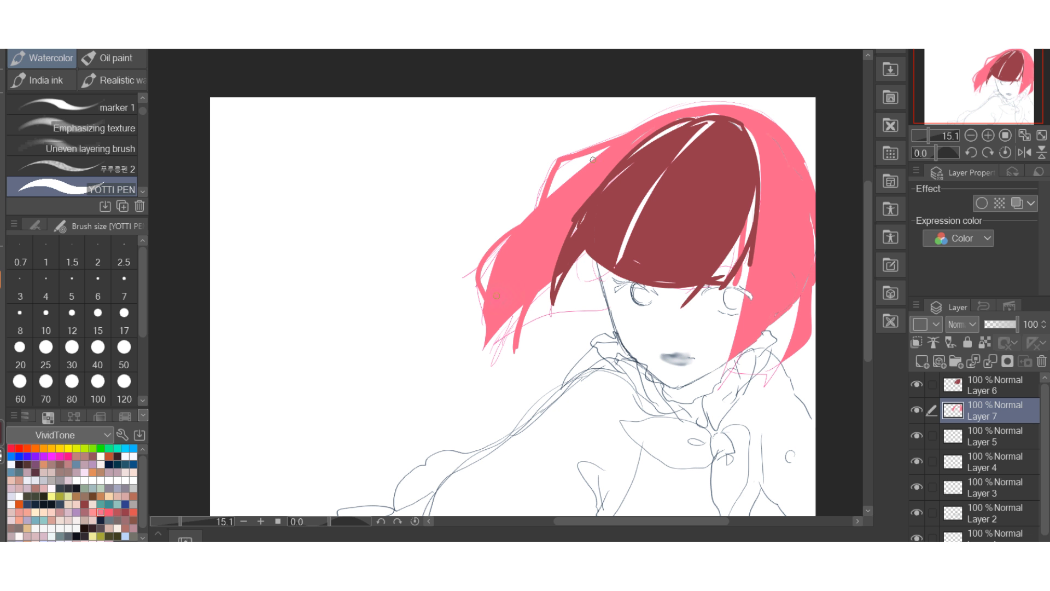
pyautogui.moveTo(539, 203); pyautogui.dragTo(513, 227)
# Paint loose strands beside the cheek and cover the white gaps within the dark red bangs.
pyautogui.moveTo(750, 248); pyautogui.dragTo(727, 332)
pyautogui.moveTo(742, 293)
pyautogui.mouseDown()
pyautogui.moveTo(717, 342)
pyautogui.moveTo(727, 350)
pyautogui.mouseUp()
pyautogui.moveTo(754, 193)
pyautogui.mouseDown()
pyautogui.moveTo(736, 265)
pyautogui.moveTo(725, 232)
pyautogui.moveTo(736, 242)
pyautogui.moveTo(724, 275)
pyautogui.mouseUp()
pyautogui.moveTo(753, 210); pyautogui.dragTo(726, 277)
pyautogui.moveTo(650, 194); pyautogui.dragTo(621, 257)
pyautogui.moveTo(684, 149)
pyautogui.mouseDown()
pyautogui.moveTo(618, 264)
pyautogui.moveTo(649, 194)
pyautogui.mouseUp()
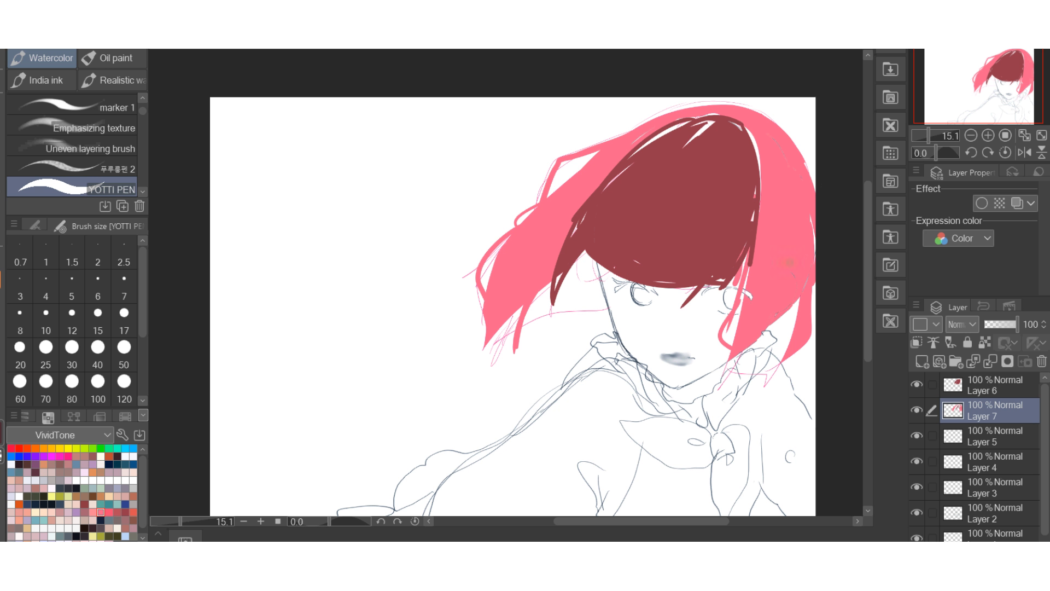
# Paint muted mauve inner-hair strands behind the face and around the neck.
pyautogui.moveTo(599, 262); pyautogui.dragTo(592, 290)
pyautogui.click(117, 472)
pyautogui.moveTo(585, 271)
pyautogui.mouseDown()
pyautogui.moveTo(572, 290)
pyautogui.moveTo(589, 251)
pyautogui.moveTo(581, 298)
pyautogui.moveTo(593, 315)
pyautogui.moveTo(517, 325)
pyautogui.moveTo(492, 344)
pyautogui.moveTo(519, 350)
pyautogui.moveTo(559, 337)
pyautogui.moveTo(565, 311)
pyautogui.moveTo(606, 268)
pyautogui.mouseUp()
pyautogui.moveTo(796, 287)
pyautogui.mouseDown()
pyautogui.moveTo(791, 331)
pyautogui.moveTo(776, 328)
pyautogui.mouseUp()
pyautogui.moveTo(743, 251)
pyautogui.mouseDown()
pyautogui.moveTo(747, 307)
pyautogui.moveTo(797, 306)
pyautogui.moveTo(763, 350)
pyautogui.mouseUp()
# Lower the opacity of Layer 7 to 45% and Layer 6 to 14%.
pyautogui.moveTo(1016, 324); pyautogui.dragTo(996, 324)
pyautogui.click(989, 384)
pyautogui.scroll(-3, 793, 298)
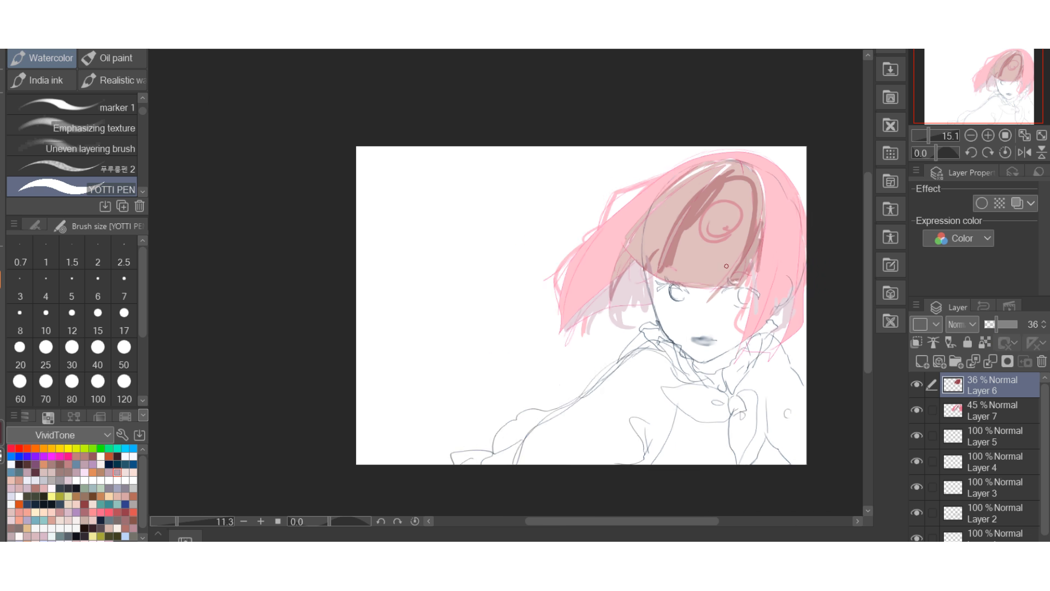
pyautogui.scroll(2, 753, 224)
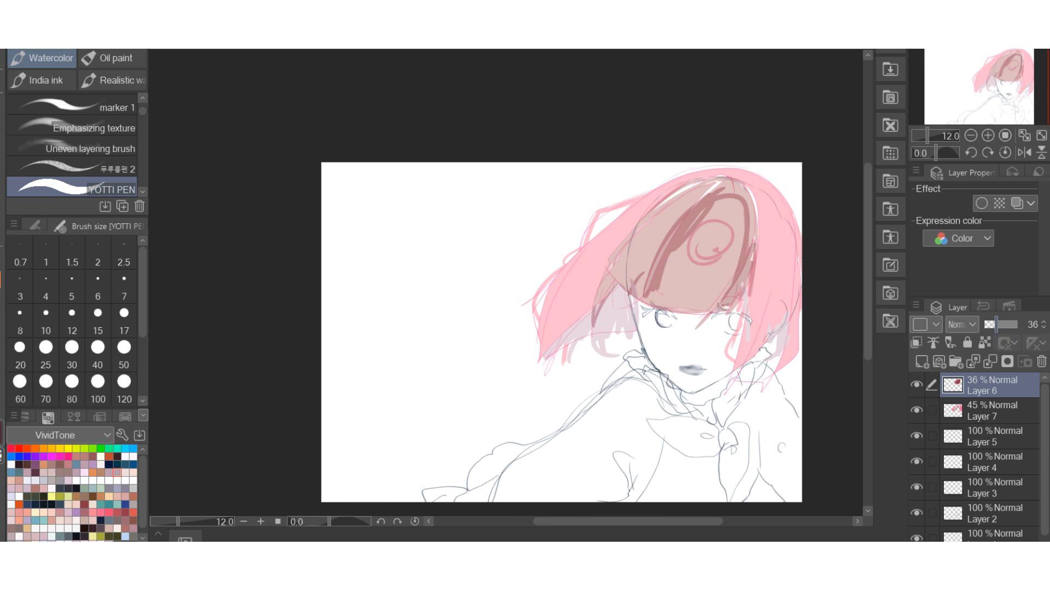
pyautogui.moveTo(995, 324); pyautogui.dragTo(988, 325)
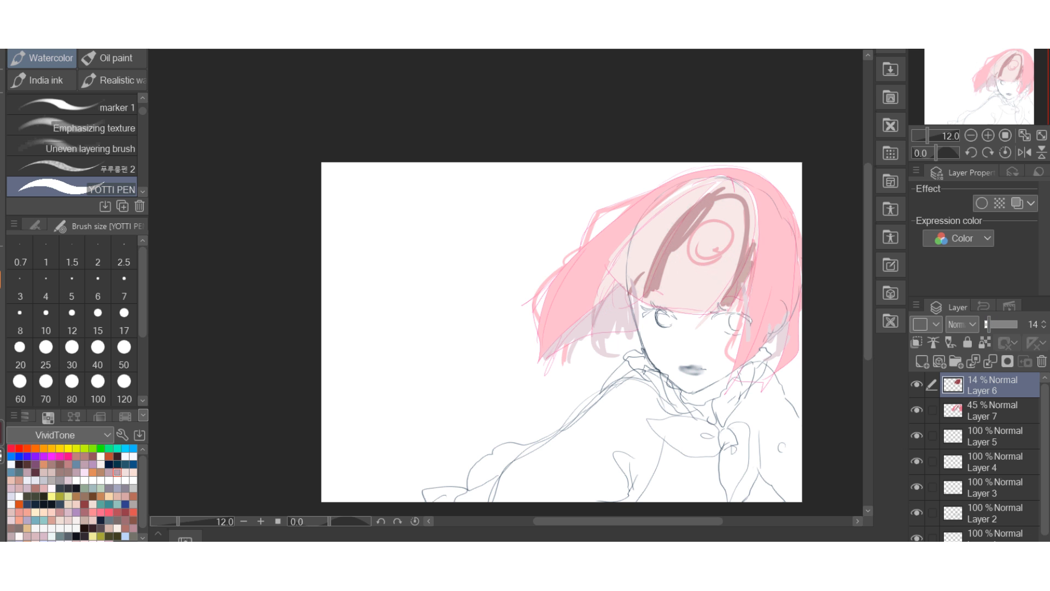
# Hide the bangs colour on Layer 6 and reduce the opacity of Layer 7 to 16%.
pyautogui.click(916, 384)
pyautogui.click(916, 409)
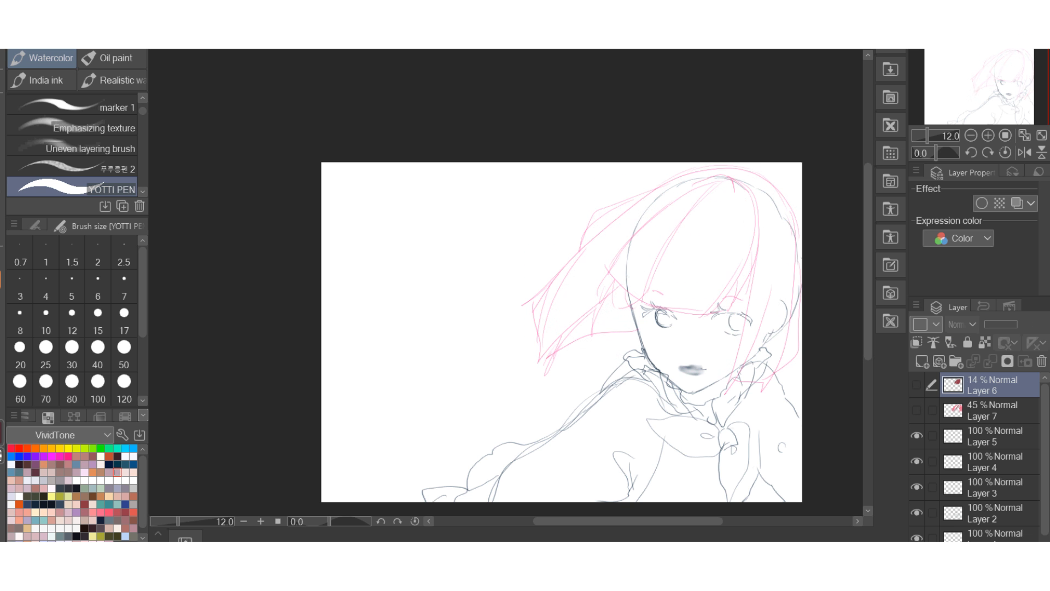
pyautogui.click(989, 410)
pyautogui.click(916, 410)
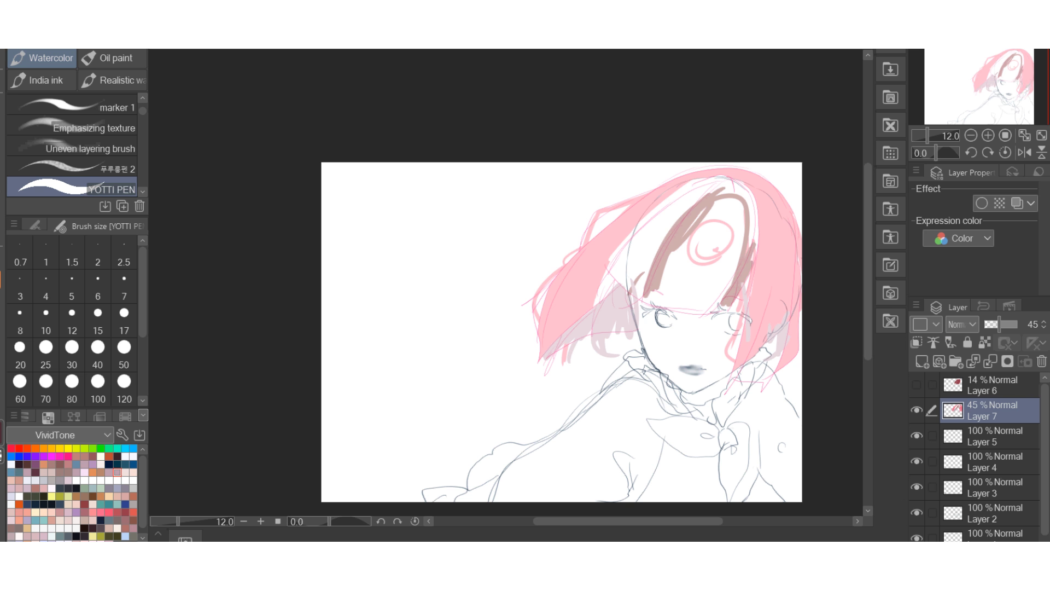
pyautogui.moveTo(999, 324); pyautogui.dragTo(988, 324)
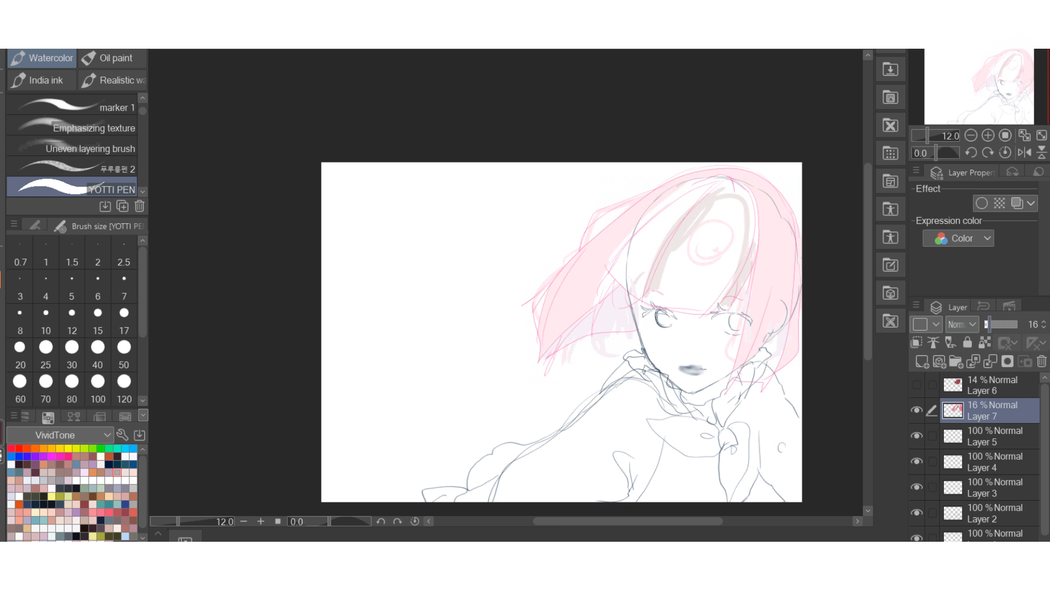
pyautogui.scroll(-5, 582, 265)
pyautogui.scroll(7, 711, 236)
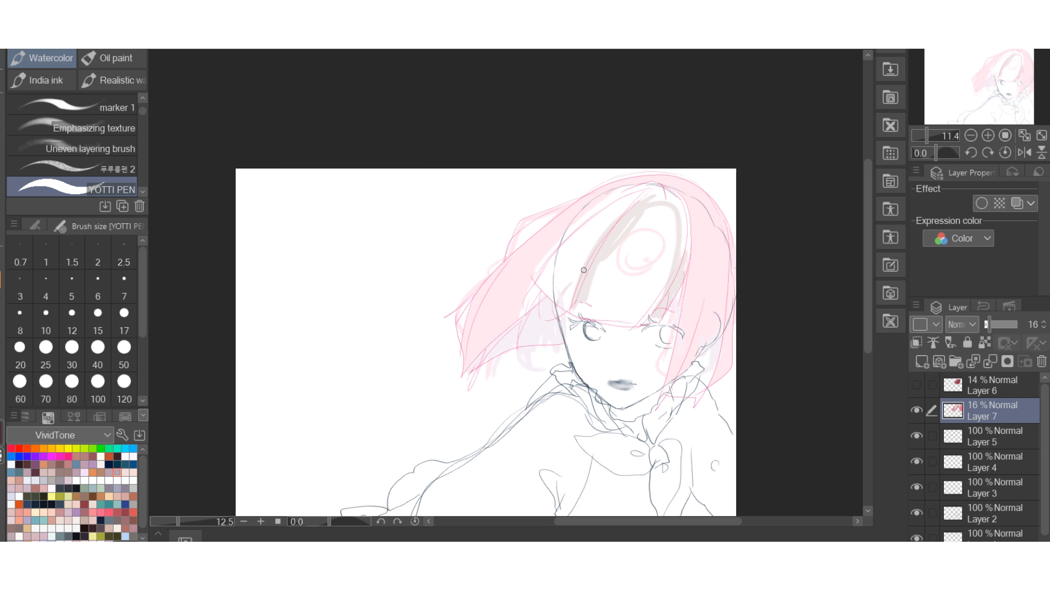
# Erase across the forehead marks and hair colour on Layer 7, and choose brush size 120.
pyautogui.press('e')
pyautogui.moveTo(658, 251)
pyautogui.mouseDown()
pyautogui.moveTo(653, 209)
pyautogui.moveTo(591, 281)
pyautogui.moveTo(628, 207)
pyautogui.moveTo(662, 287)
pyautogui.moveTo(705, 213)
pyautogui.moveTo(702, 324)
pyautogui.moveTo(717, 242)
pyautogui.moveTo(703, 283)
pyautogui.moveTo(579, 197)
pyautogui.moveTo(465, 312)
pyautogui.mouseUp()
pyautogui.click(124, 388)
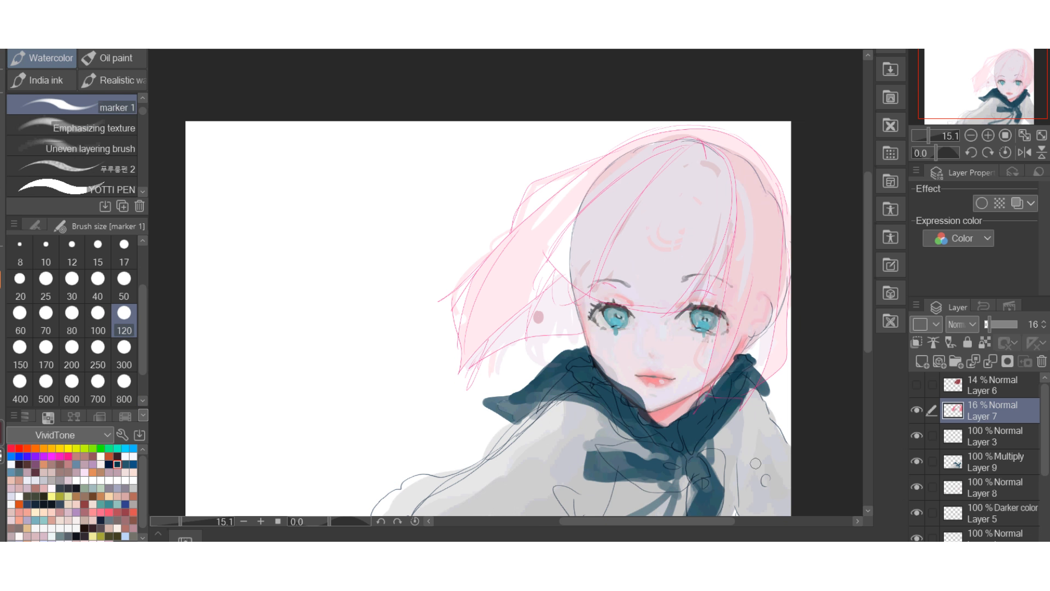
# Preview the hair colour blocking by toggling Layer 7 and raising its opacity to 78%.
pyautogui.click(917, 409)
pyautogui.click(916, 410)
pyautogui.moveTo(989, 324); pyautogui.dragTo(1010, 324)
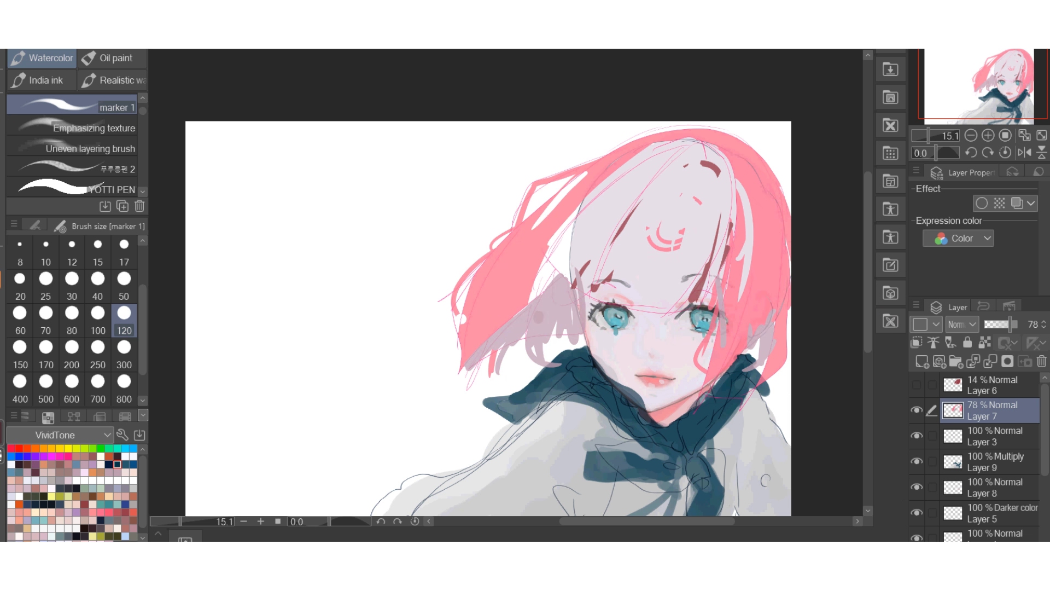
pyautogui.scroll(-3, 752, 298)
pyautogui.scroll(2, 738, 276)
# Fade the hair guides by setting Layer 7 to 9% opacity and Layer 3 to 43%.
pyautogui.moveTo(1009, 323); pyautogui.dragTo(987, 324)
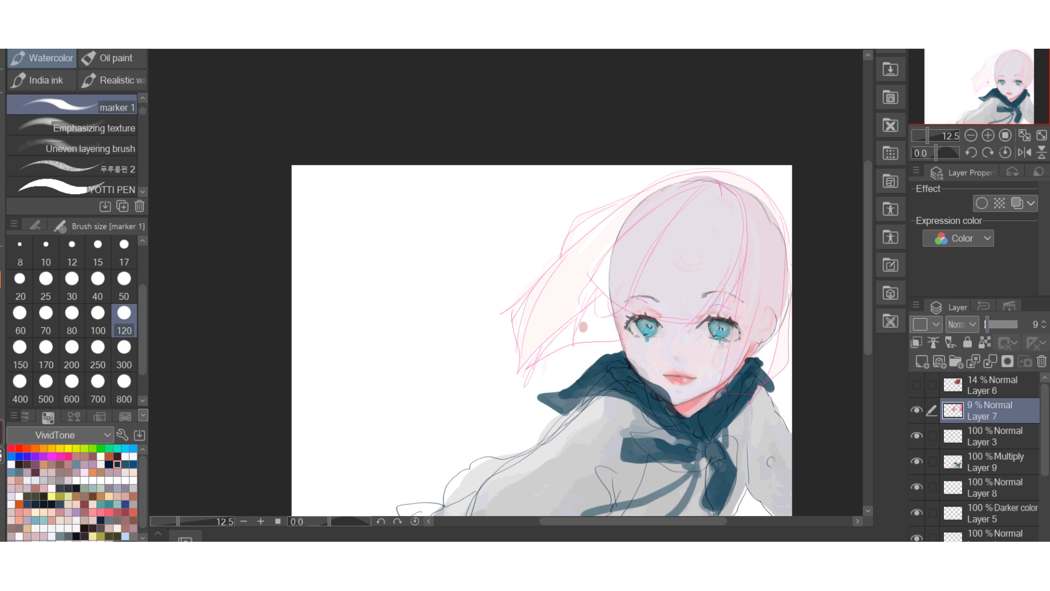
pyautogui.scroll(2, 713, 254)
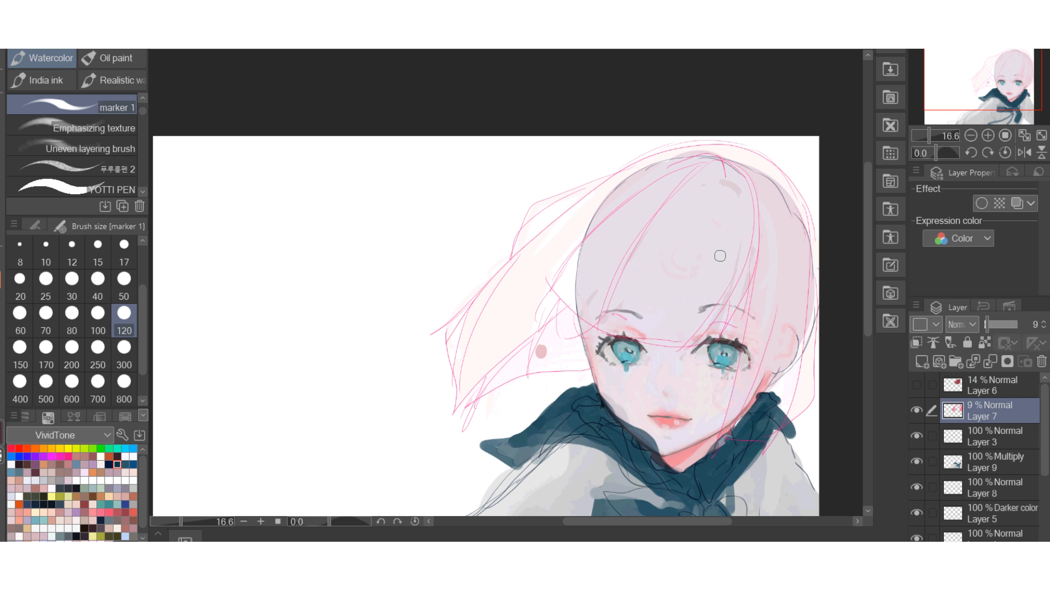
pyautogui.click(992, 435)
pyautogui.moveTo(1008, 323); pyautogui.dragTo(998, 324)
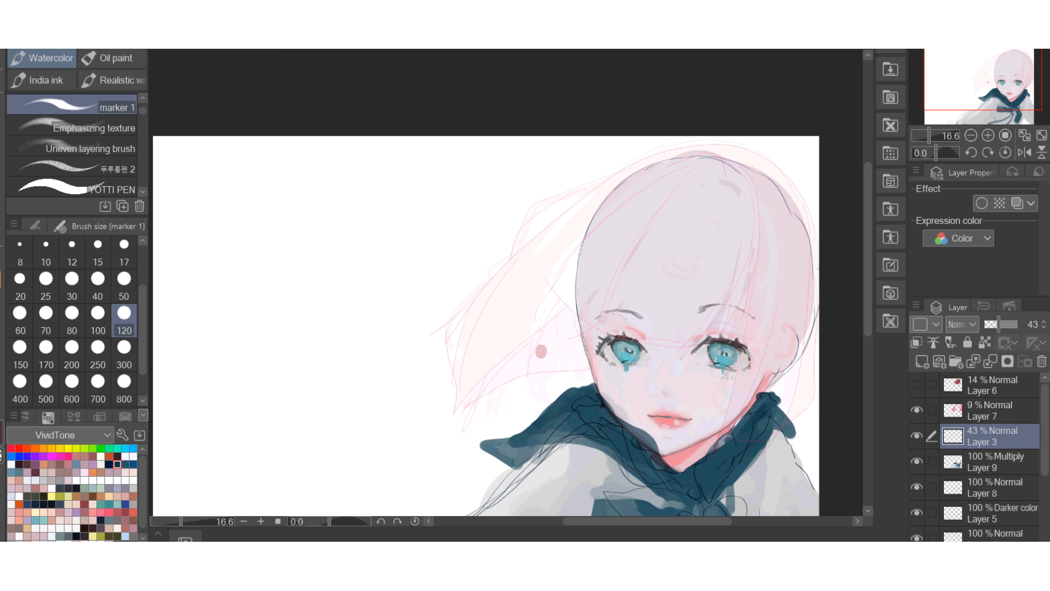
# Add a new layer at the top of the stack and select the 푸루롱펜 2 brush at size 17.
pyautogui.click(922, 362)
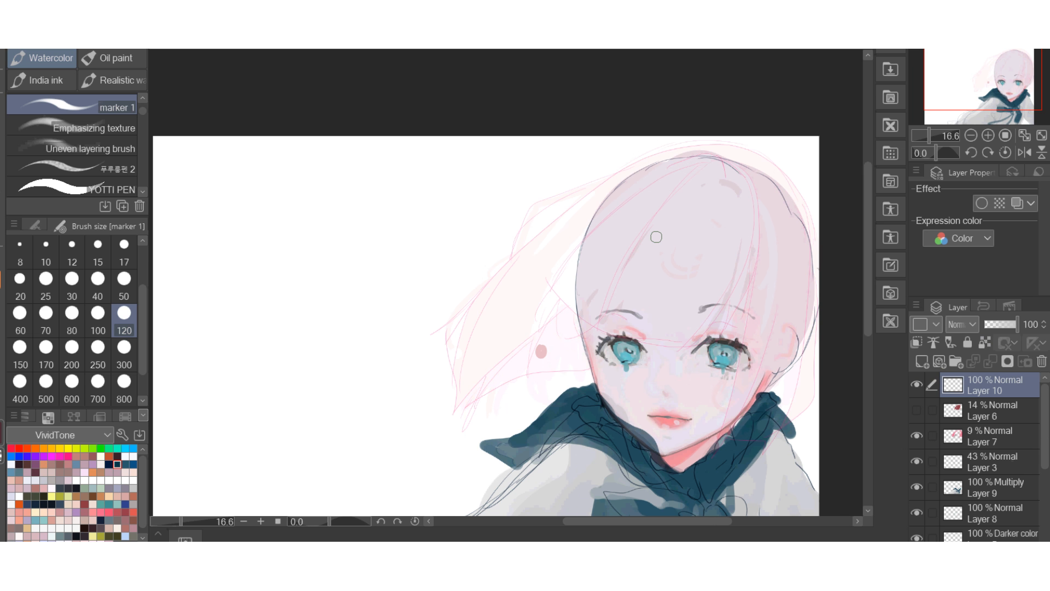
pyautogui.click(71, 169)
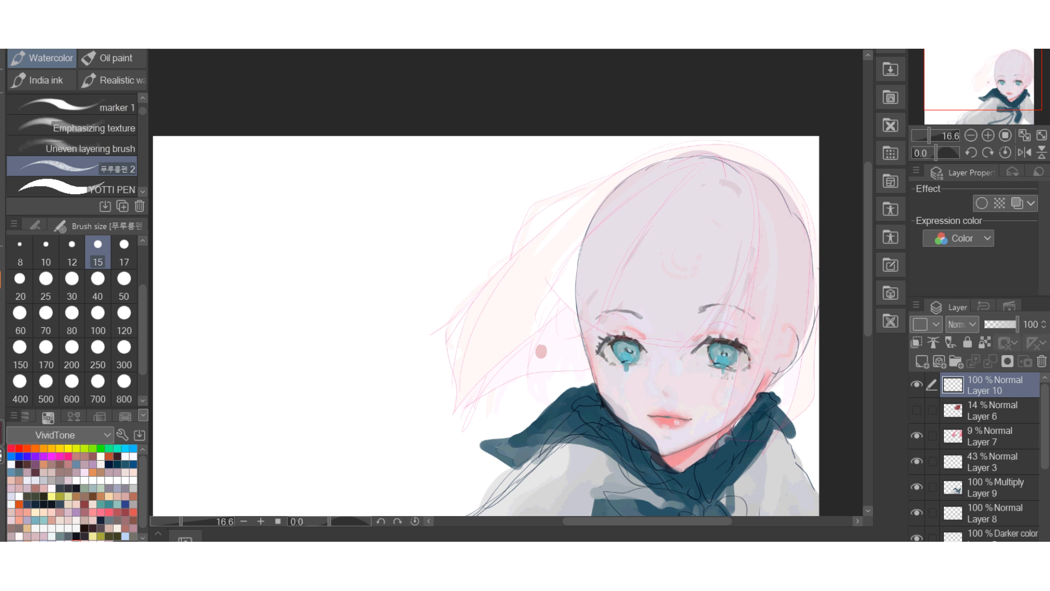
pyautogui.click(143, 241)
pyautogui.click(124, 254)
pyautogui.click(124, 289)
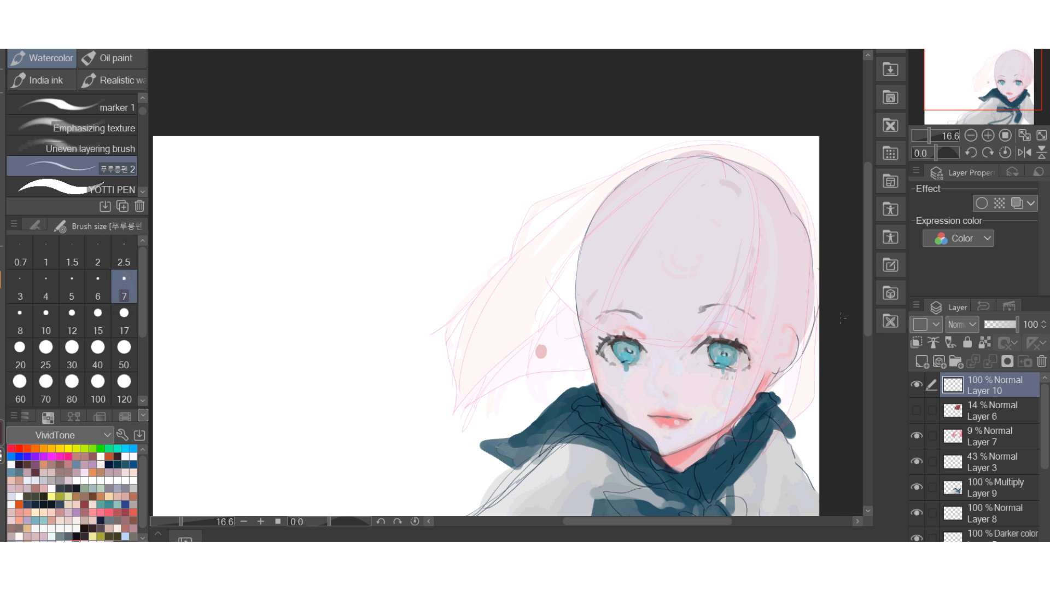
pyautogui.click(124, 323)
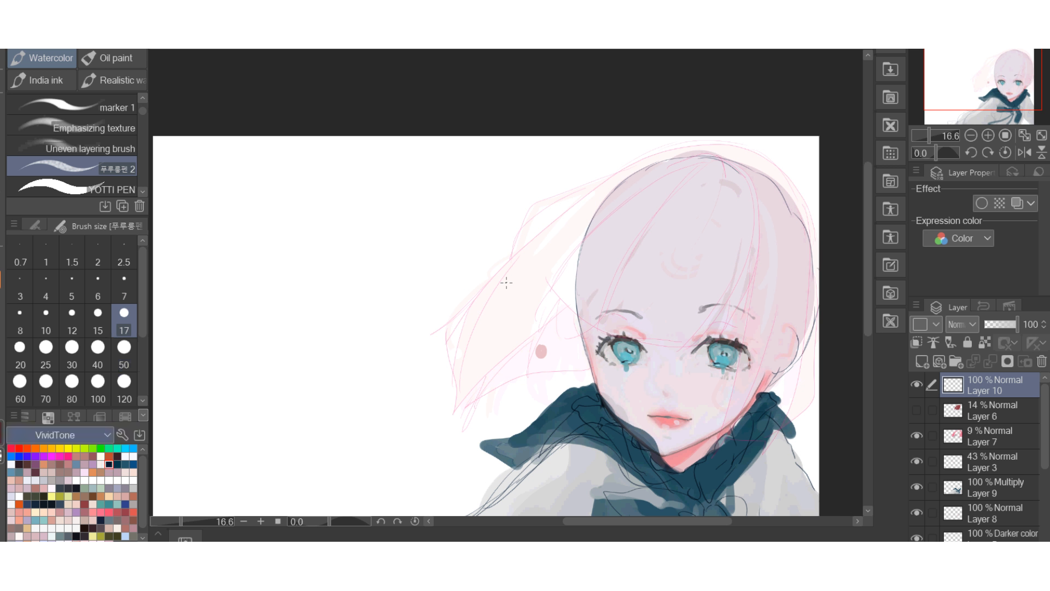
# Draw a dark parting line from the crown and long bang strands sweeping down toward the brow.
pyautogui.click(76, 487)
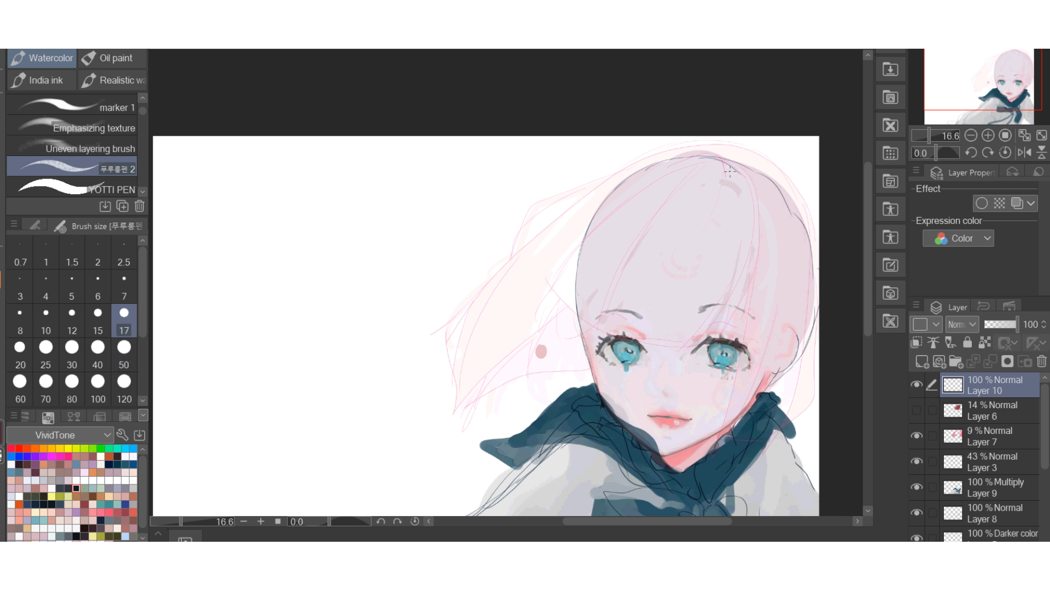
pyautogui.moveTo(722, 159); pyautogui.dragTo(716, 203)
pyautogui.moveTo(722, 158)
pyautogui.mouseDown()
pyautogui.moveTo(714, 204)
pyautogui.moveTo(637, 316)
pyautogui.mouseUp()
pyautogui.moveTo(698, 266); pyautogui.dragTo(627, 337)
pyautogui.moveTo(675, 298); pyautogui.dragTo(652, 342)
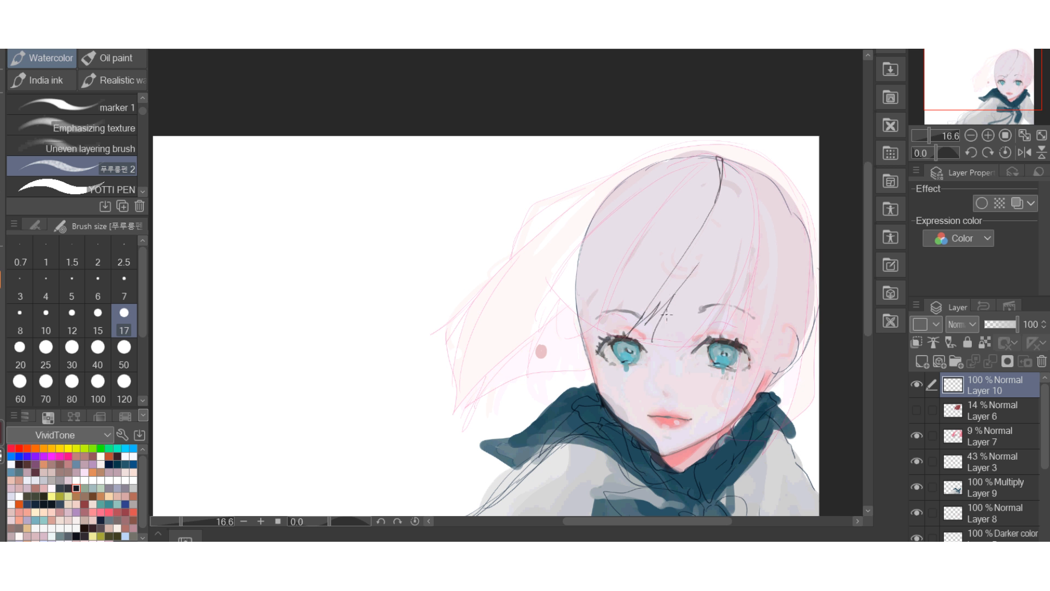
# Add the central bang tips between the eyes and long strands from the crown on both sides of the parting.
pyautogui.moveTo(722, 159)
pyautogui.mouseDown()
pyautogui.moveTo(746, 245)
pyautogui.moveTo(691, 331)
pyautogui.moveTo(652, 352)
pyautogui.mouseUp()
pyautogui.moveTo(659, 331); pyautogui.dragTo(655, 348)
pyautogui.moveTo(724, 157)
pyautogui.mouseDown()
pyautogui.moveTo(753, 189)
pyautogui.moveTo(750, 227)
pyautogui.mouseUp()
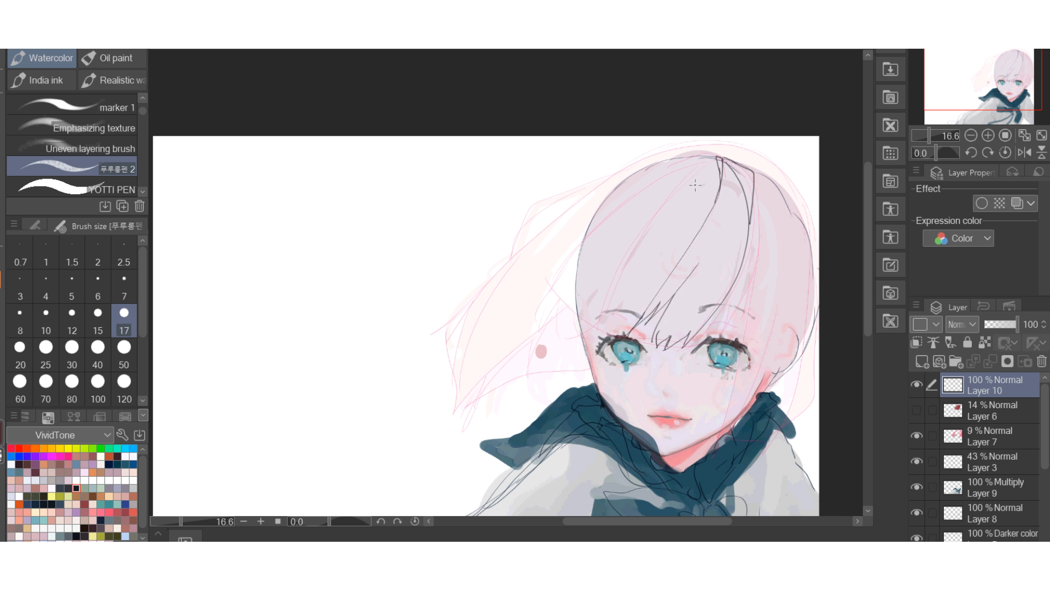
pyautogui.moveTo(714, 162)
pyautogui.mouseDown()
pyautogui.moveTo(637, 238)
pyautogui.moveTo(623, 317)
pyautogui.mouseUp()
pyautogui.moveTo(711, 167)
pyautogui.mouseDown()
pyautogui.moveTo(661, 211)
pyautogui.moveTo(626, 270)
pyautogui.moveTo(639, 311)
pyautogui.mouseUp()
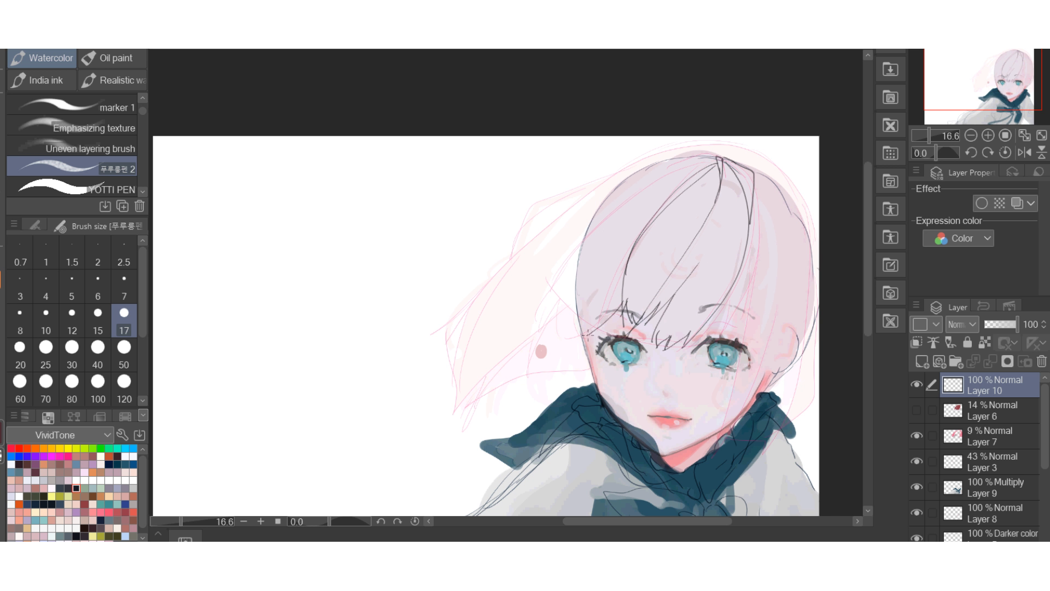
# Draw pointed side-lock tips beside the left temple and long strands sweeping toward them from the crown.
pyautogui.moveTo(548, 291)
pyautogui.mouseDown()
pyautogui.moveTo(540, 342)
pyautogui.moveTo(559, 338)
pyautogui.mouseUp()
pyautogui.moveTo(592, 308); pyautogui.dragTo(570, 336)
pyautogui.moveTo(578, 311)
pyautogui.mouseDown()
pyautogui.moveTo(573, 339)
pyautogui.moveTo(584, 340)
pyautogui.mouseUp()
pyautogui.moveTo(716, 166); pyautogui.dragTo(553, 290)
pyautogui.moveTo(715, 167)
pyautogui.mouseDown()
pyautogui.moveTo(646, 197)
pyautogui.moveTo(591, 271)
pyautogui.mouseUp()
# Draw long strands falling over the right eye and cheek to the collar, plus strands along the right side of the head.
pyautogui.moveTo(754, 211); pyautogui.dragTo(713, 322)
pyautogui.moveTo(728, 294); pyautogui.dragTo(714, 323)
pyautogui.moveTo(756, 224); pyautogui.dragTo(719, 340)
pyautogui.moveTo(754, 274); pyautogui.dragTo(710, 419)
pyautogui.moveTo(741, 365); pyautogui.dragTo(703, 453)
pyautogui.moveTo(749, 337); pyautogui.dragTo(717, 438)
pyautogui.moveTo(785, 307); pyautogui.dragTo(727, 430)
pyautogui.moveTo(742, 389); pyautogui.dragTo(715, 442)
pyautogui.moveTo(755, 175)
pyautogui.mouseDown()
pyautogui.moveTo(791, 330)
pyautogui.moveTo(767, 232)
pyautogui.moveTo(792, 297)
pyautogui.mouseUp()
pyautogui.moveTo(775, 231); pyautogui.dragTo(780, 333)
# Outline the windblown hair on the left, from the crown out to its pointed ends.
pyautogui.moveTo(540, 311); pyautogui.dragTo(525, 357)
pyautogui.moveTo(601, 189); pyautogui.dragTo(538, 257)
pyautogui.moveTo(744, 154)
pyautogui.mouseDown()
pyautogui.moveTo(627, 168)
pyautogui.moveTo(460, 332)
pyautogui.mouseUp()
pyautogui.moveTo(471, 315); pyautogui.dragTo(453, 369)
pyautogui.moveTo(526, 343); pyautogui.dragTo(464, 404)
pyautogui.moveTo(452, 362); pyautogui.dragTo(464, 402)
pyautogui.moveTo(497, 308)
pyautogui.mouseDown()
pyautogui.moveTo(472, 384)
pyautogui.moveTo(443, 352)
pyautogui.moveTo(426, 352)
pyautogui.mouseUp()
pyautogui.moveTo(474, 300); pyautogui.dragTo(432, 332)
pyautogui.moveTo(511, 255); pyautogui.dragTo(485, 288)
# Draw the right-hand hair tips above the collar and the outer hair contour from the crown down the right side.
pyautogui.moveTo(789, 307); pyautogui.dragTo(782, 402)
pyautogui.moveTo(807, 325)
pyautogui.mouseDown()
pyautogui.moveTo(769, 426)
pyautogui.moveTo(779, 416)
pyautogui.mouseUp()
pyautogui.moveTo(747, 149); pyautogui.dragTo(819, 236)
pyautogui.moveTo(755, 154)
pyautogui.mouseDown()
pyautogui.moveTo(793, 181)
pyautogui.moveTo(819, 249)
pyautogui.mouseUp()
pyautogui.moveTo(707, 156); pyautogui.dragTo(766, 152)
# Add inner strands and jagged lower tips to the windblown hair on the left.
pyautogui.moveTo(599, 224)
pyautogui.mouseDown()
pyautogui.moveTo(506, 303)
pyautogui.moveTo(499, 363)
pyautogui.mouseUp()
pyautogui.moveTo(587, 350); pyautogui.dragTo(569, 374)
pyautogui.moveTo(575, 355)
pyautogui.mouseDown()
pyautogui.moveTo(560, 386)
pyautogui.moveTo(503, 421)
pyautogui.mouseUp()
pyautogui.moveTo(507, 377); pyautogui.dragTo(481, 407)
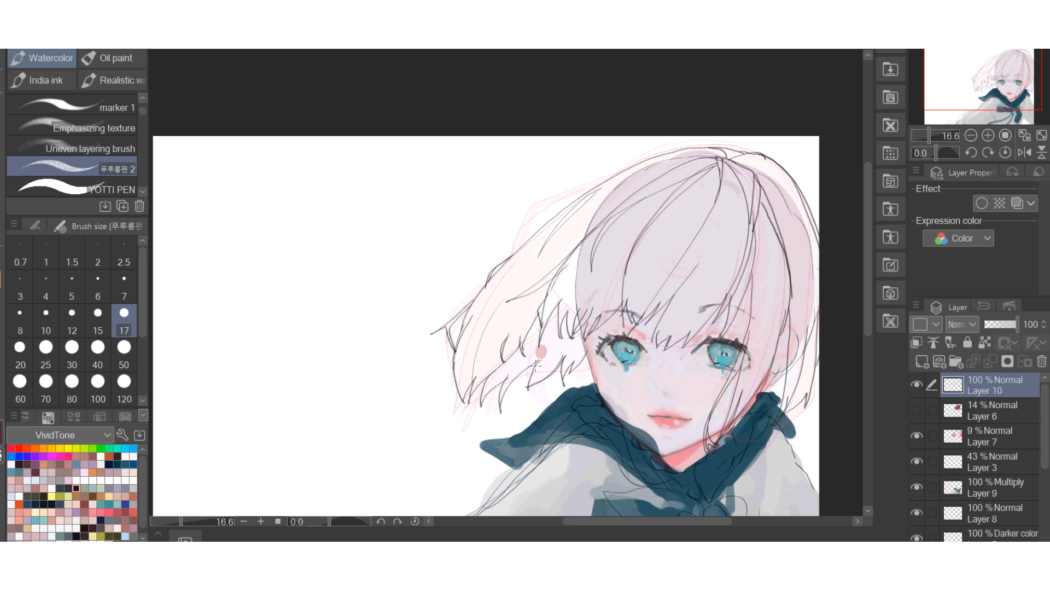
# Hide Layer 3 and draw loose flyaway strands outside the upper-left hair contour and beside the right cheek.
pyautogui.click(916, 461)
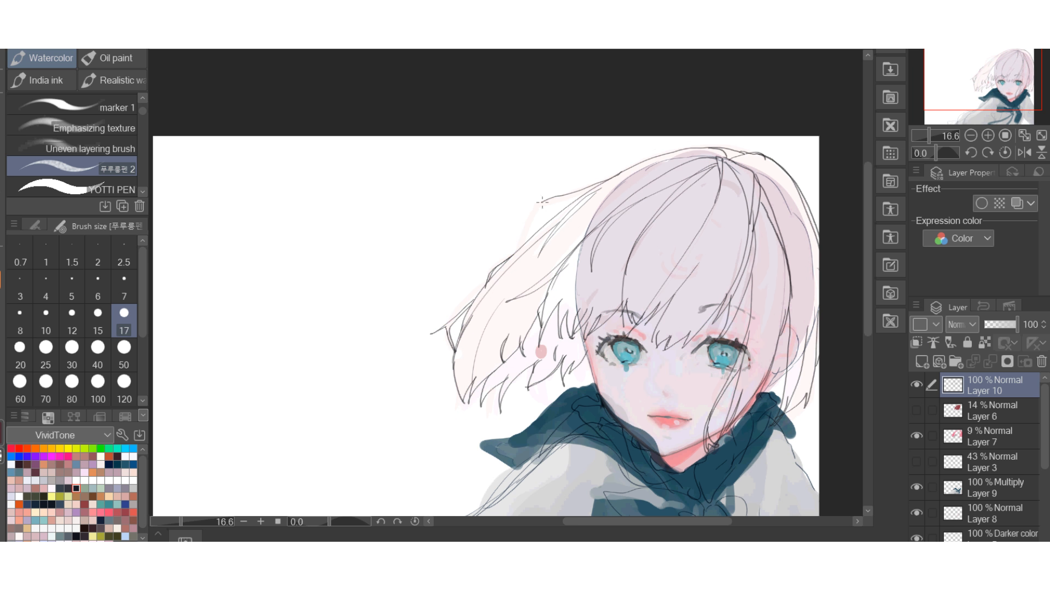
pyautogui.scroll(-3, 657, 153)
pyautogui.scroll(3, 658, 153)
pyautogui.scroll(-3, 657, 153)
pyautogui.scroll(2, 570, 270)
pyautogui.moveTo(771, 304); pyautogui.dragTo(740, 352)
pyautogui.moveTo(604, 145); pyautogui.dragTo(462, 271)
# Check Layer 7's flat hair colour against the line art and set its opacity to 21%.
pyautogui.scroll(-1, 647, 108)
pyautogui.click(917, 435)
pyautogui.click(916, 435)
pyautogui.click(993, 435)
pyautogui.moveTo(989, 324)
pyautogui.mouseDown()
pyautogui.moveTo(1017, 324)
pyautogui.moveTo(992, 325)
pyautogui.mouseUp()
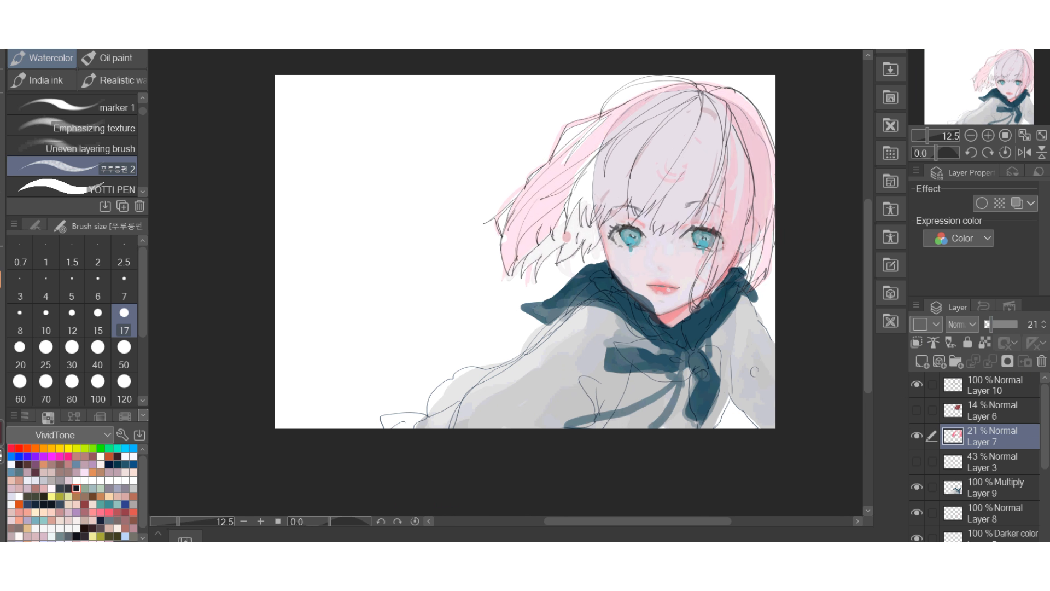
# Hide Layer 7, add a new layer above Layer 3 and select the YOTTI PEN brush.
pyautogui.click(917, 435)
pyautogui.click(992, 462)
pyautogui.click(922, 361)
pyautogui.scroll(2, 729, 147)
pyautogui.click(71, 188)
# Paint flat pink along the long strands beside the right eye and cheek.
pyautogui.moveTo(742, 206); pyautogui.dragTo(731, 304)
pyautogui.moveTo(755, 200); pyautogui.dragTo(720, 350)
pyautogui.moveTo(759, 222); pyautogui.dragTo(730, 333)
pyautogui.moveTo(729, 249); pyautogui.dragTo(686, 400)
# Set the brush size to 50 and fill the lower-left side lock and windblown tips with pink.
pyautogui.click(124, 354)
pyautogui.moveTo(566, 221); pyautogui.dragTo(521, 286)
pyautogui.moveTo(520, 290)
pyautogui.mouseDown()
pyautogui.moveTo(495, 320)
pyautogui.moveTo(456, 328)
pyautogui.mouseUp()
pyautogui.moveTo(487, 238)
pyautogui.mouseDown()
pyautogui.moveTo(464, 320)
pyautogui.moveTo(475, 296)
pyautogui.mouseUp()
pyautogui.moveTo(535, 254); pyautogui.dragTo(520, 244)
pyautogui.moveTo(465, 295)
pyautogui.mouseDown()
pyautogui.moveTo(418, 349)
pyautogui.moveTo(396, 355)
pyautogui.mouseUp()
pyautogui.moveTo(429, 295); pyautogui.dragTo(398, 342)
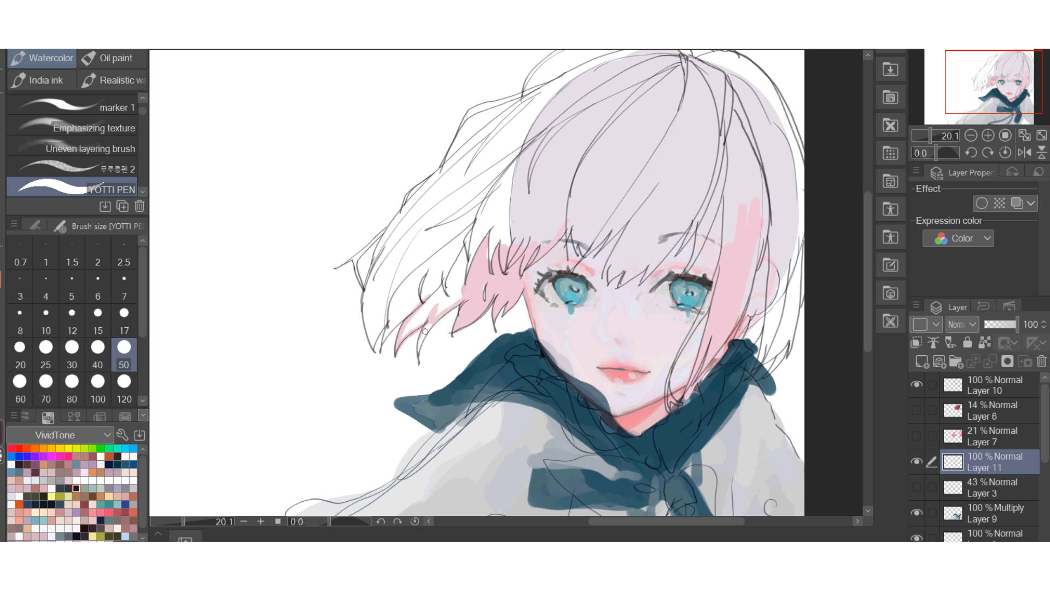
# Paint a pink edge inside the windblown hair contour from the tips up to the crown.
pyautogui.moveTo(481, 298)
pyautogui.mouseDown()
pyautogui.moveTo(394, 328)
pyautogui.moveTo(369, 283)
pyautogui.moveTo(481, 143)
pyautogui.moveTo(609, 65)
pyautogui.moveTo(711, 54)
pyautogui.mouseUp()
pyautogui.moveTo(361, 267); pyautogui.dragTo(368, 233)
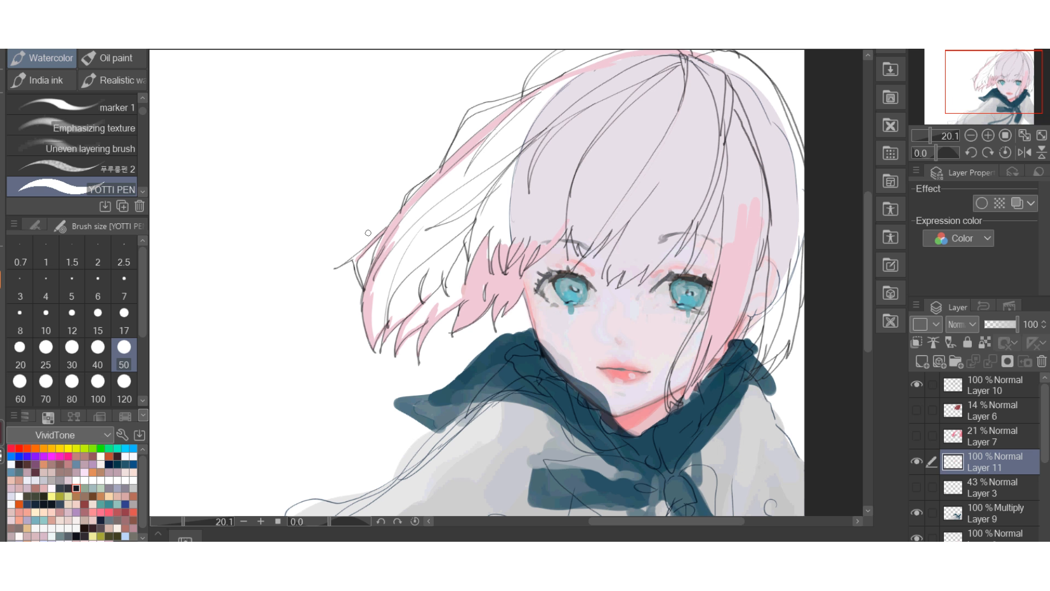
pyautogui.scroll(1, 738, 208)
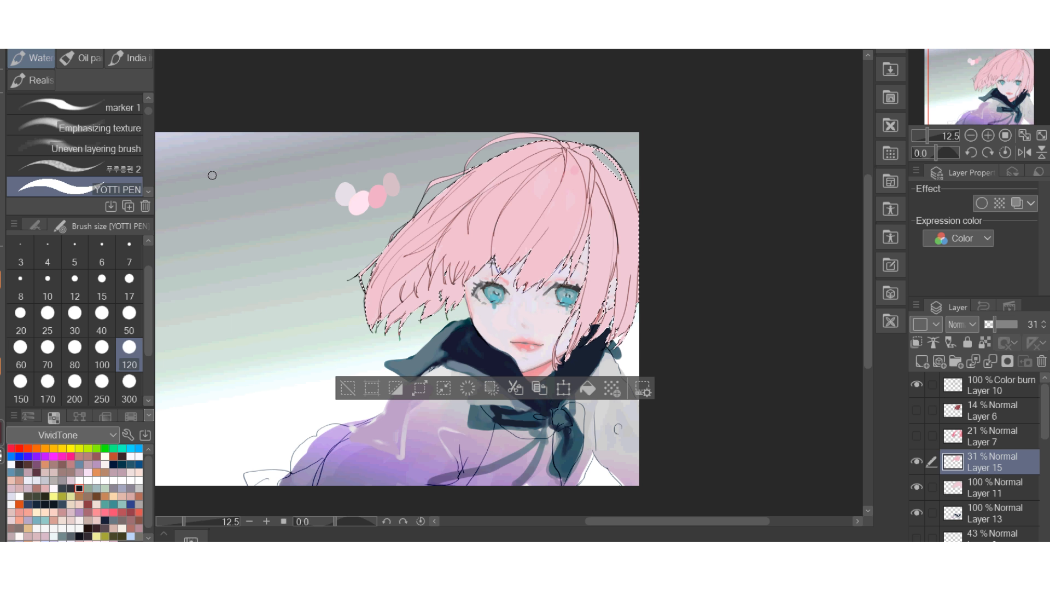
# Add a new layer above Layer 15 and paint deeper pink over the bangs and left hair at brush size 120.
pyautogui.click(129, 317)
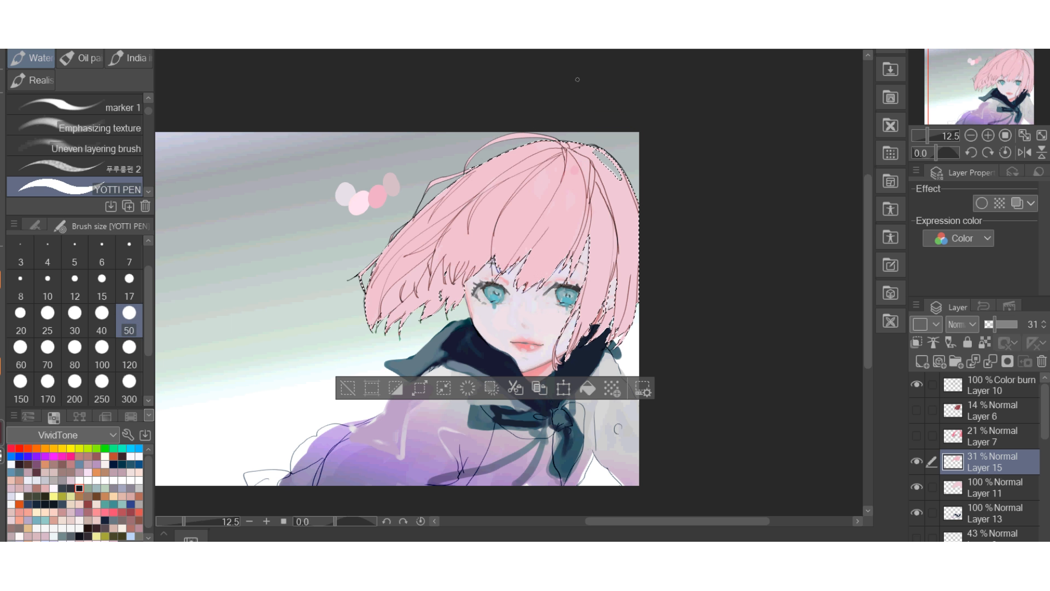
pyautogui.click(129, 352)
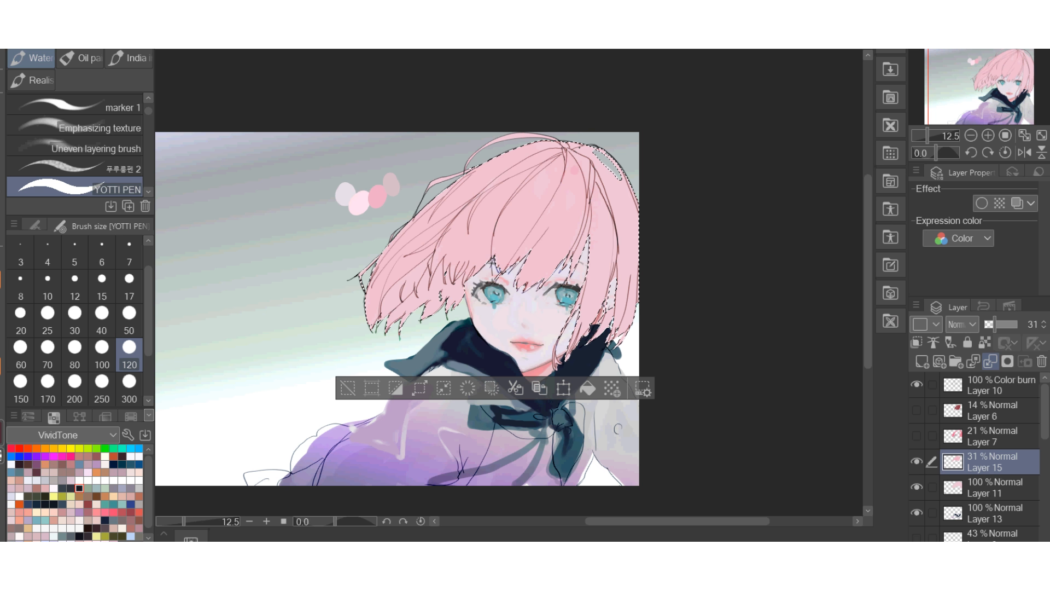
pyautogui.click(922, 361)
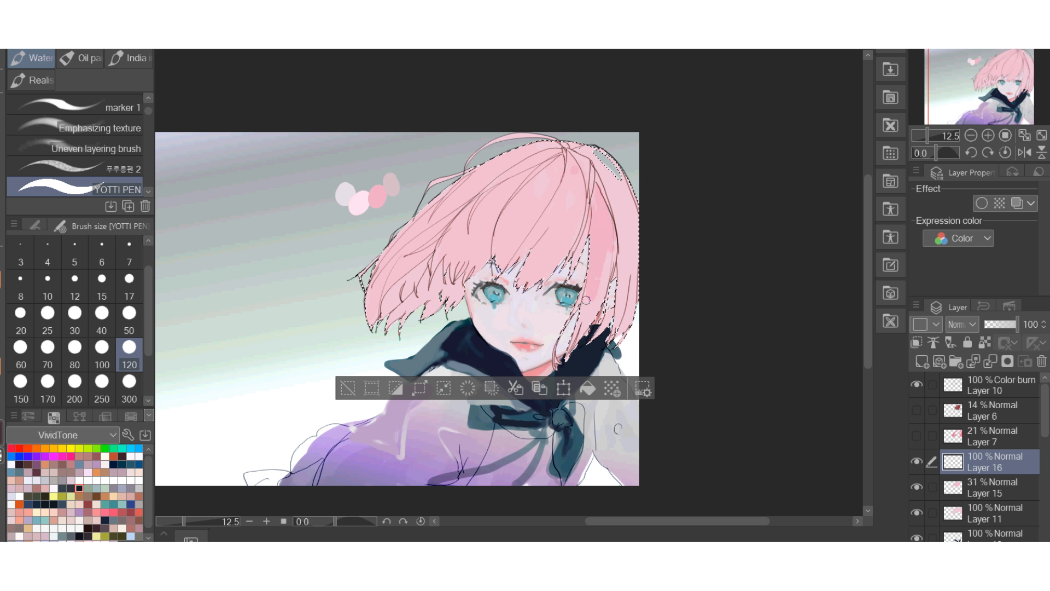
pyautogui.moveTo(594, 158)
pyautogui.mouseDown()
pyautogui.moveTo(608, 222)
pyautogui.moveTo(589, 220)
pyautogui.moveTo(558, 262)
pyautogui.moveTo(533, 276)
pyautogui.moveTo(525, 197)
pyautogui.moveTo(504, 256)
pyautogui.moveTo(533, 186)
pyautogui.moveTo(568, 180)
pyautogui.moveTo(558, 170)
pyautogui.moveTo(550, 179)
pyautogui.moveTo(557, 164)
pyautogui.moveTo(500, 240)
pyautogui.mouseUp()
pyautogui.moveTo(565, 171)
pyautogui.mouseDown()
pyautogui.moveTo(567, 225)
pyautogui.moveTo(578, 181)
pyautogui.moveTo(562, 230)
pyautogui.moveTo(528, 209)
pyautogui.moveTo(492, 240)
pyautogui.moveTo(500, 206)
pyautogui.moveTo(477, 235)
pyautogui.moveTo(507, 190)
pyautogui.moveTo(456, 272)
pyautogui.moveTo(470, 220)
pyautogui.moveTo(450, 249)
pyautogui.moveTo(487, 188)
pyautogui.moveTo(464, 213)
pyautogui.moveTo(535, 145)
pyautogui.moveTo(443, 248)
pyautogui.mouseUp()
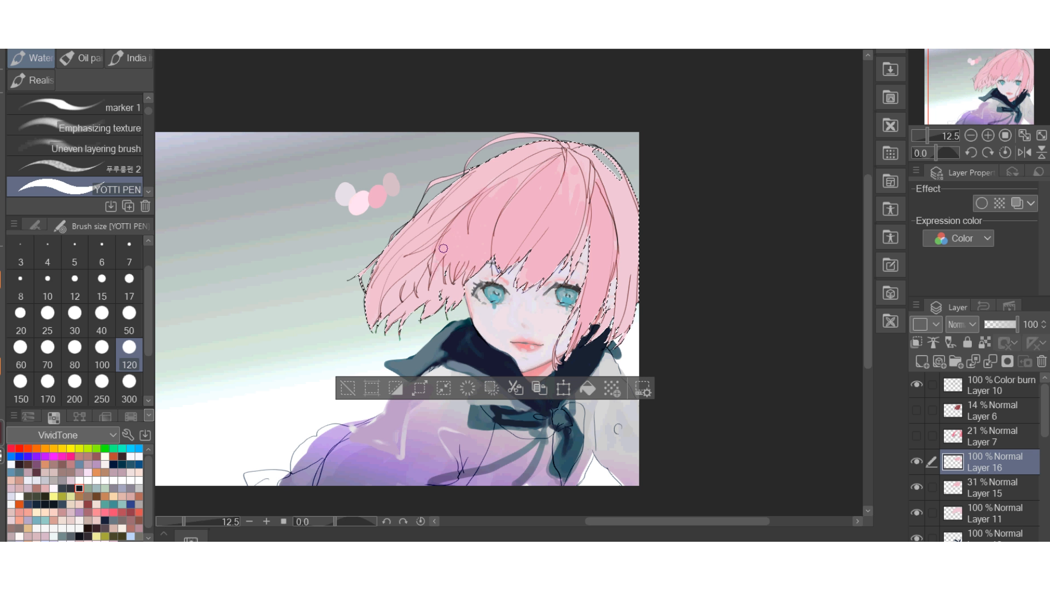
pyautogui.moveTo(474, 192)
pyautogui.mouseDown()
pyautogui.moveTo(427, 230)
pyautogui.moveTo(367, 312)
pyautogui.moveTo(414, 248)
pyautogui.mouseUp()
pyautogui.moveTo(414, 248)
pyautogui.mouseDown()
pyautogui.moveTo(379, 293)
pyautogui.moveTo(411, 225)
pyautogui.moveTo(445, 224)
pyautogui.mouseUp()
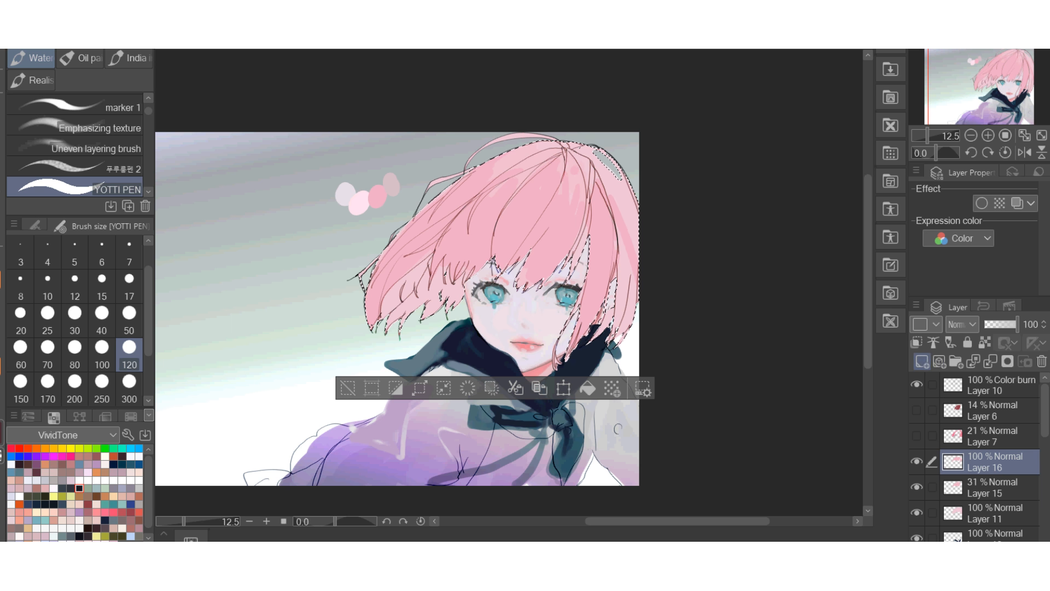
pyautogui.click(922, 361)
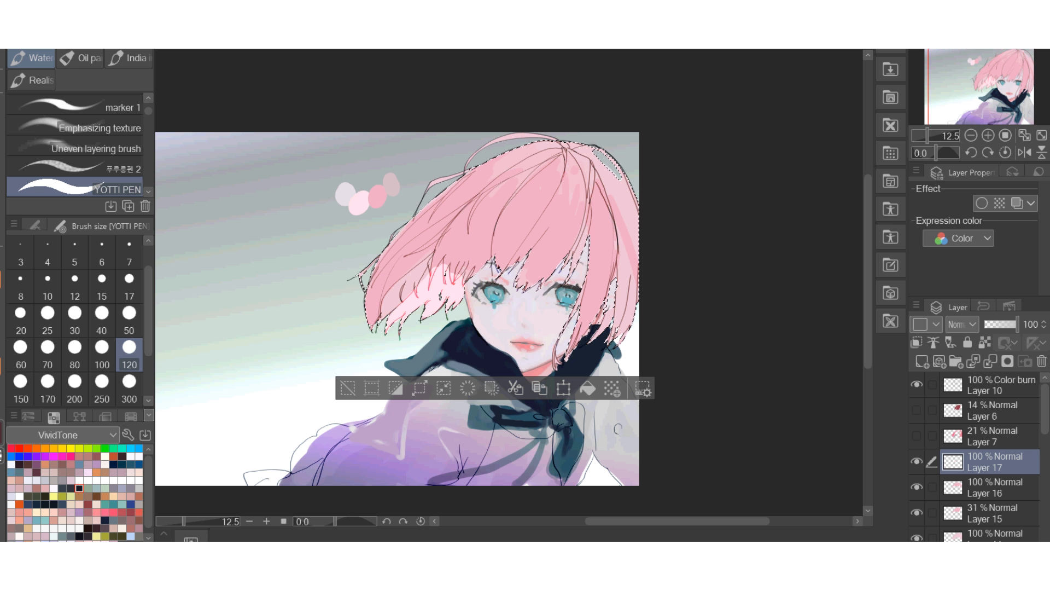
pyautogui.hotkey('ctrl', 'z')
pyautogui.hotkey('ctrl', 'z')
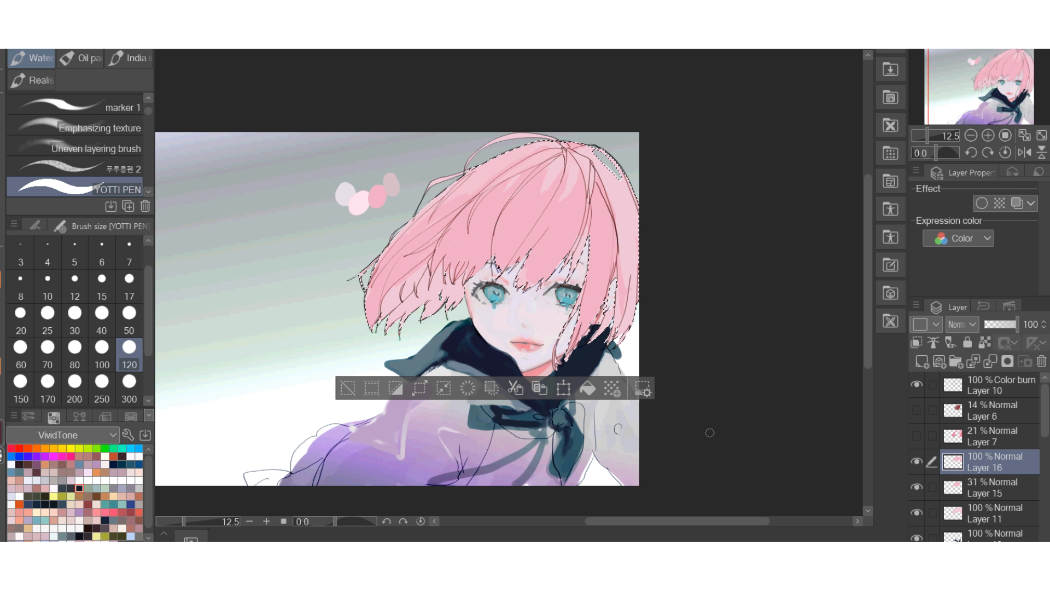
# Add a new layer above Layer 16, paint pale pink highlights with brush size 50, and compare the hair with them hidden and shown.
pyautogui.click(921, 361)
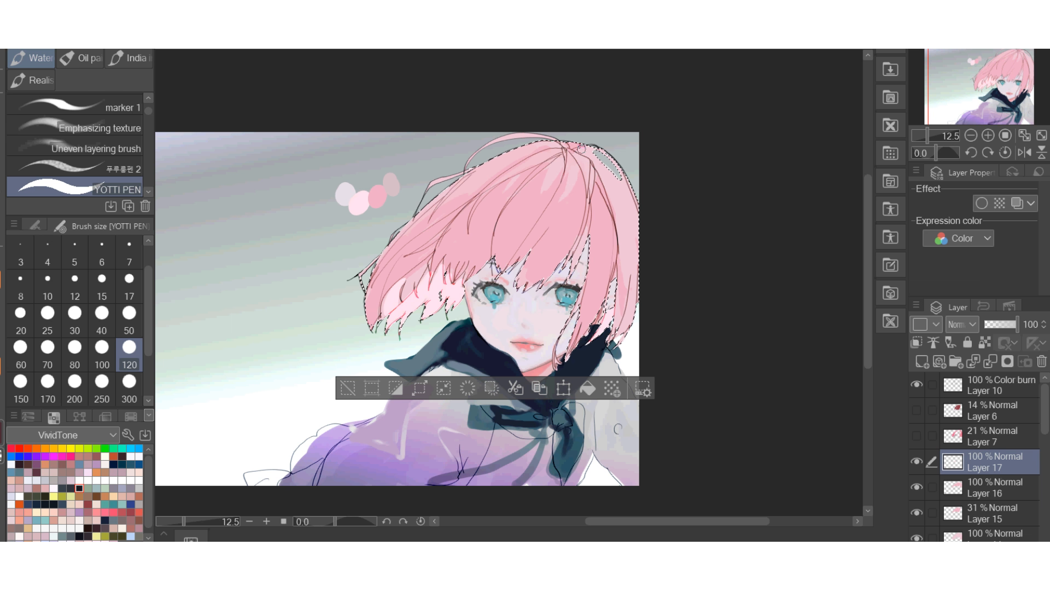
pyautogui.click(129, 317)
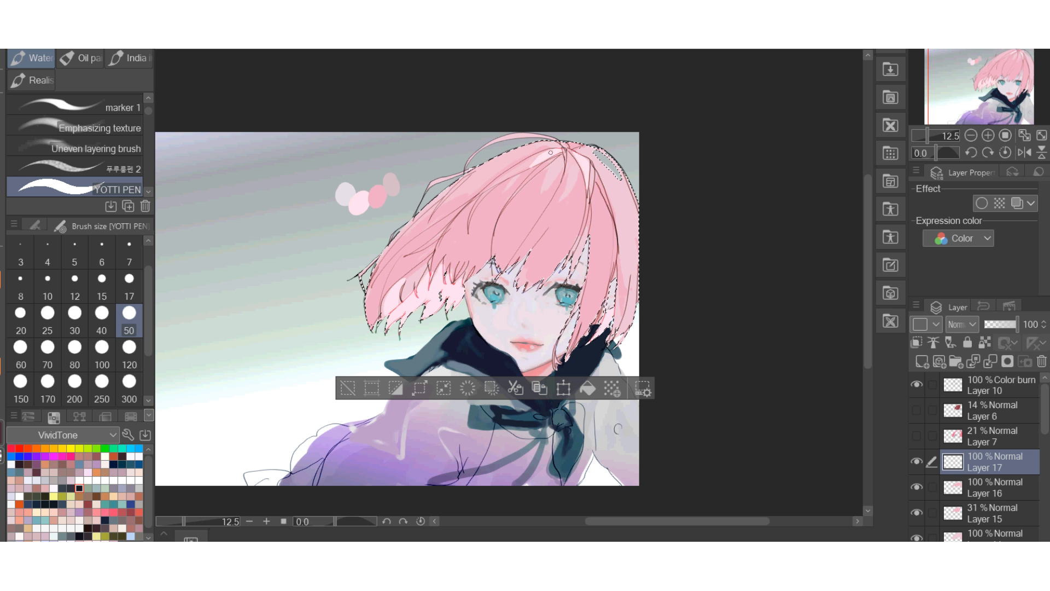
pyautogui.moveTo(612, 212); pyautogui.dragTo(617, 237)
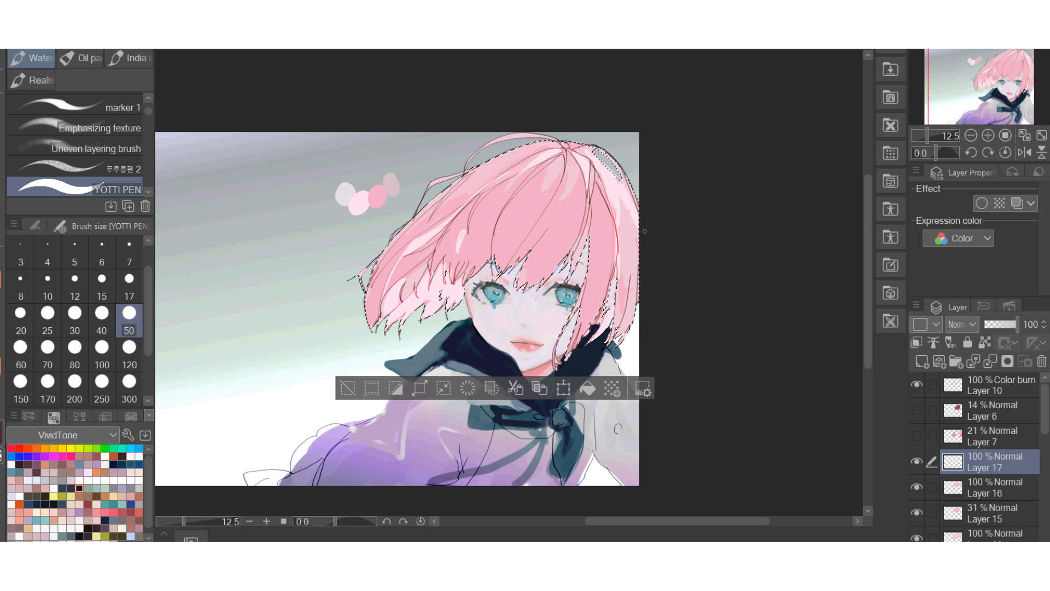
pyautogui.moveTo(622, 212); pyautogui.dragTo(638, 242)
pyautogui.scroll(-2, 640, 225)
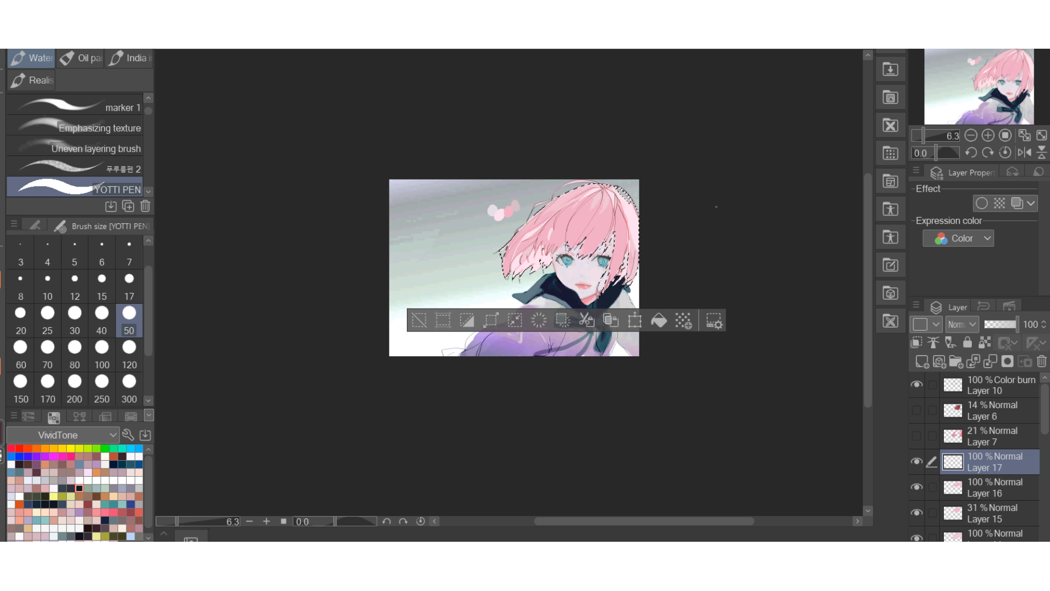
pyautogui.scroll(2, 622, 225)
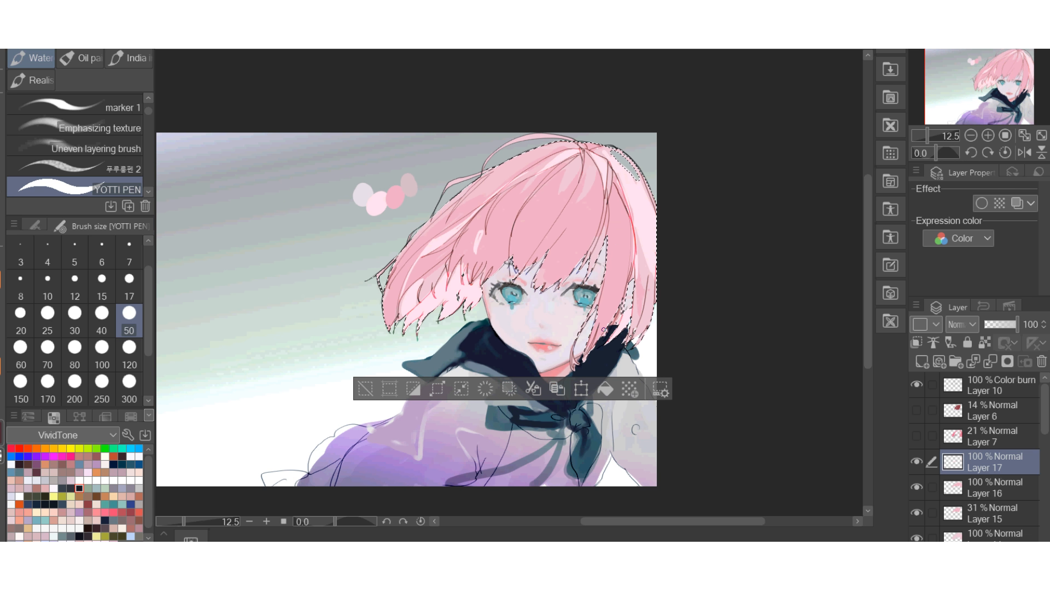
pyautogui.click(916, 461)
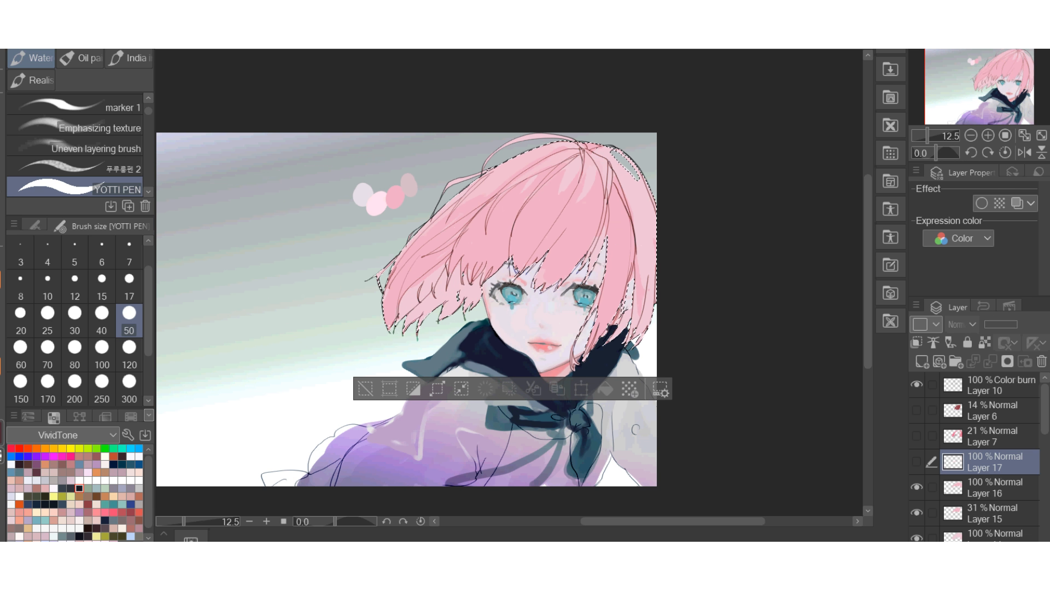
pyautogui.click(917, 461)
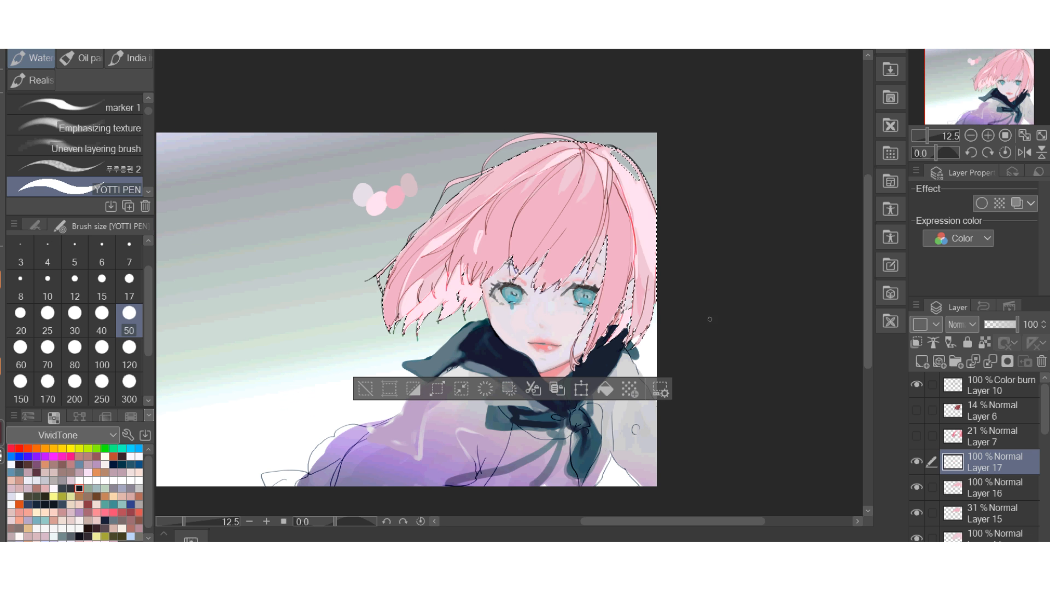
pyautogui.scroll(-2, 556, 219)
pyautogui.scroll(3, 539, 210)
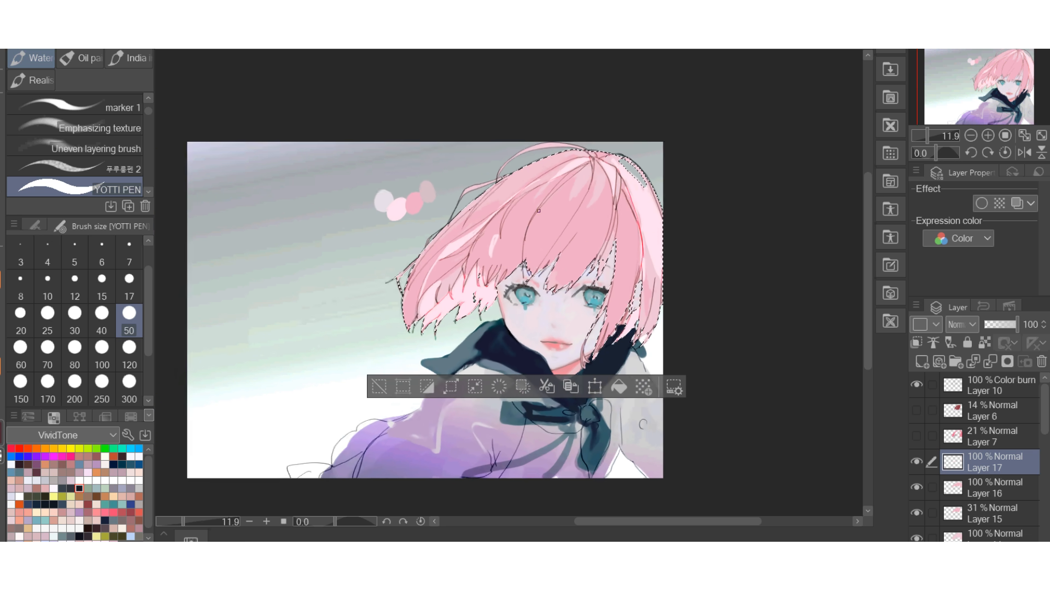
# Add a new layer above Layer 17 and paint muted grey-pink strands over the hair.
pyautogui.click(921, 360)
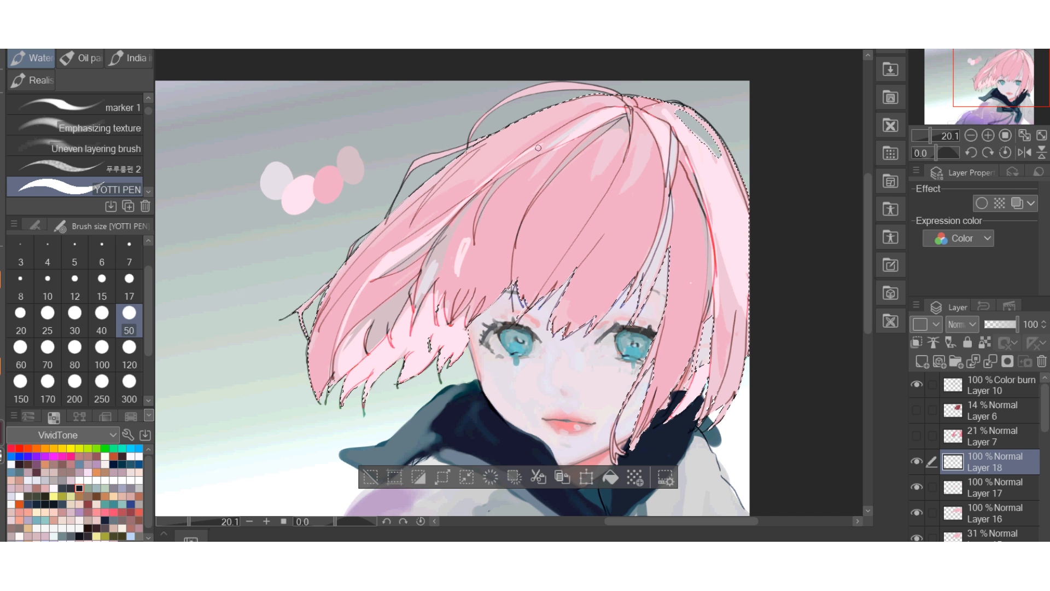
pyautogui.scroll(-4, 514, 164)
pyautogui.scroll(2, 514, 164)
# Try the Multiply, Color burn and Lighten blending modes on Layer 18.
pyautogui.click(962, 324)
pyautogui.click(960, 365)
pyautogui.scroll(1, 644, 419)
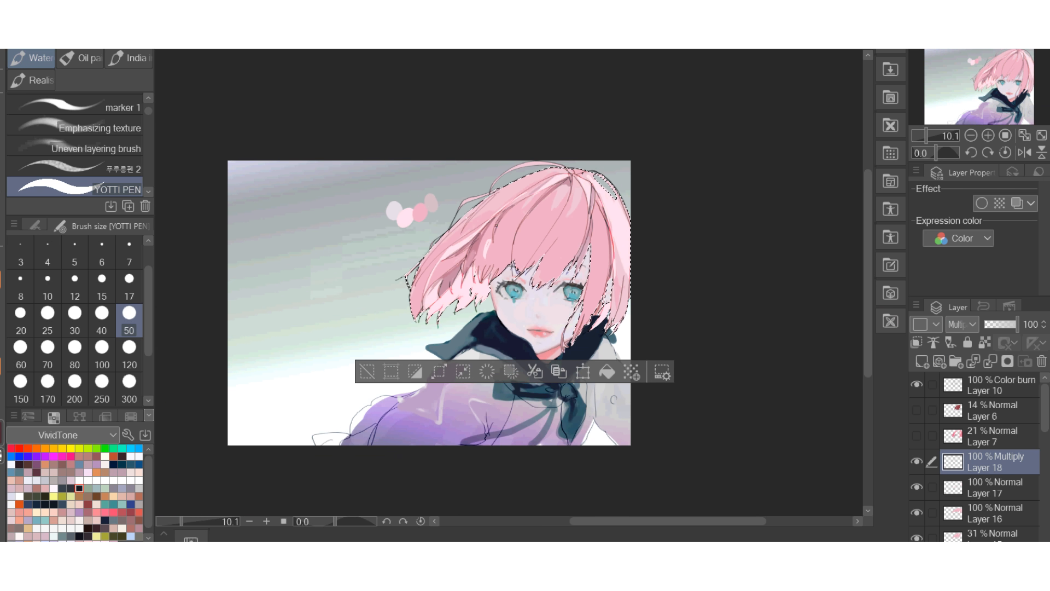
pyautogui.scroll(-1, 962, 325)
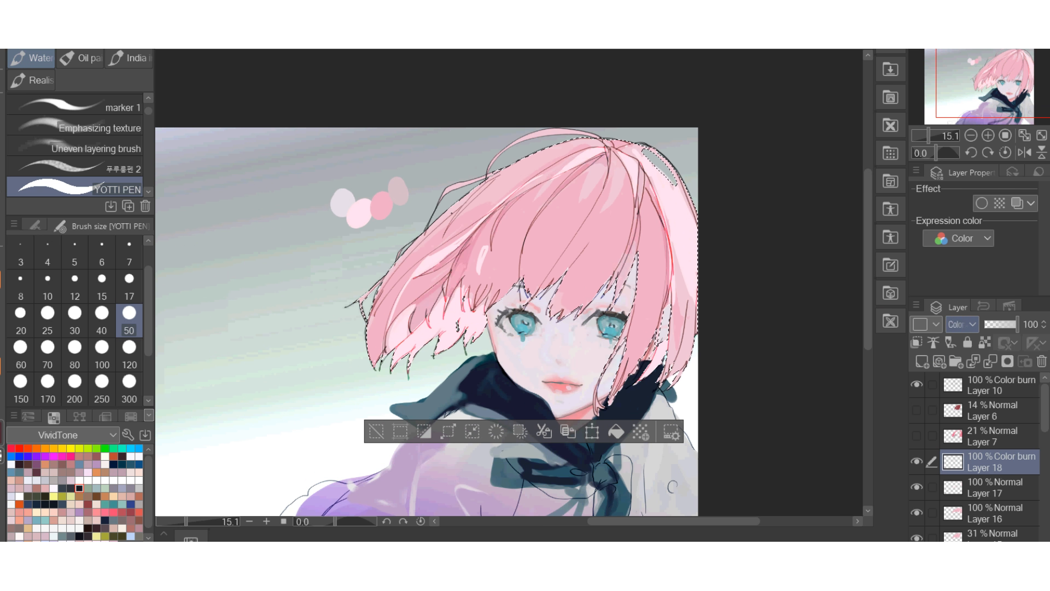
pyautogui.scroll(-5, 498, 195)
pyautogui.scroll(3, 498, 194)
pyautogui.scroll(-4, 963, 325)
pyautogui.scroll(-3, 714, 292)
pyautogui.scroll(2, 713, 292)
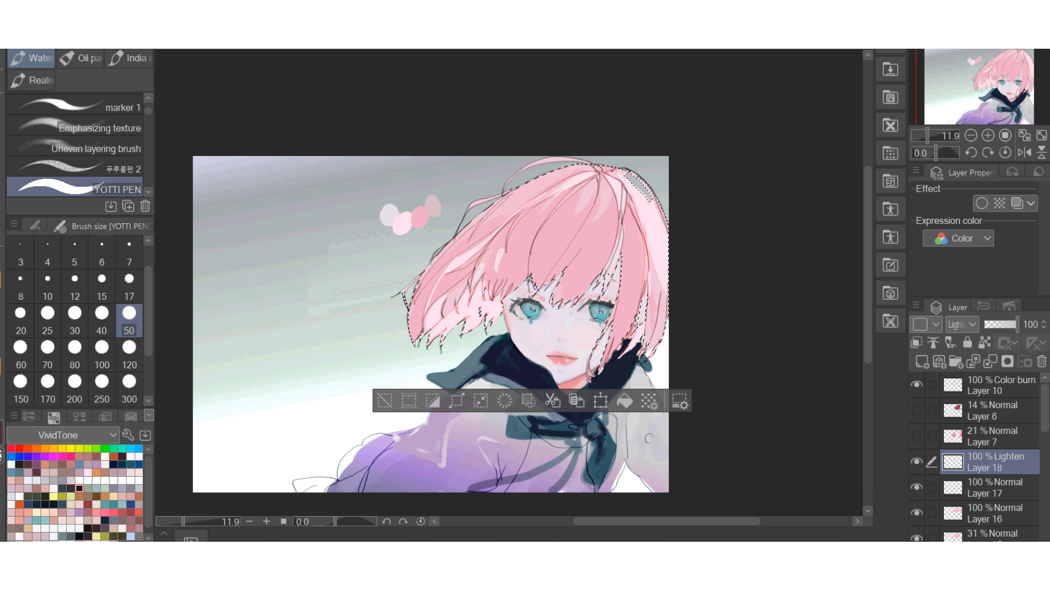
# Try the Glow dodge, Hard light and Linear light blending modes on Layer 18.
pyautogui.press('Down')
pyautogui.press('Down')
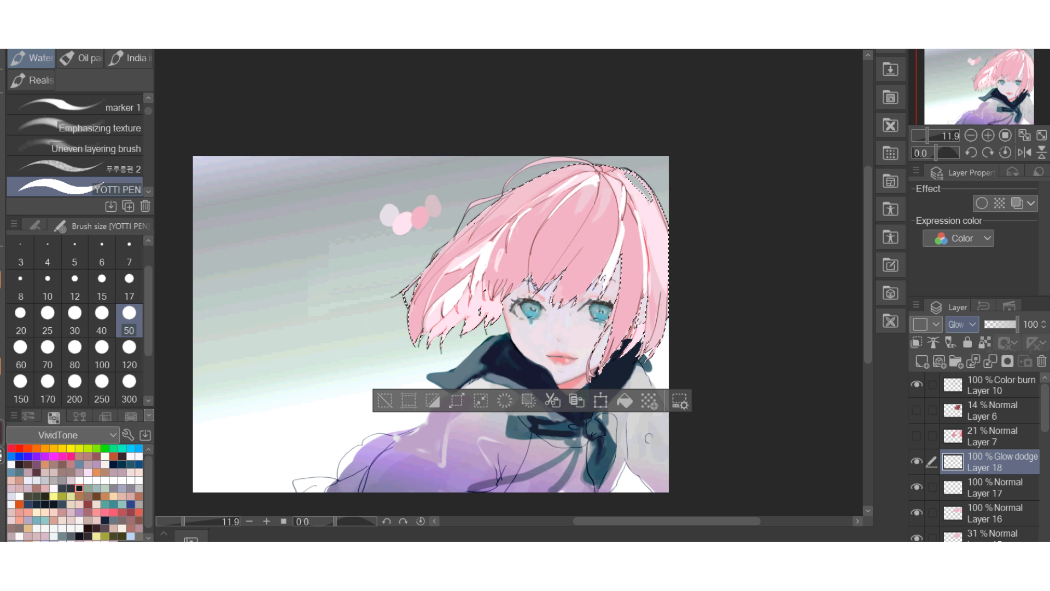
pyautogui.press('Down')
pyautogui.press('Down')
pyautogui.press('Down')
pyautogui.press('Down')
pyautogui.press('Down')
pyautogui.press('Down')
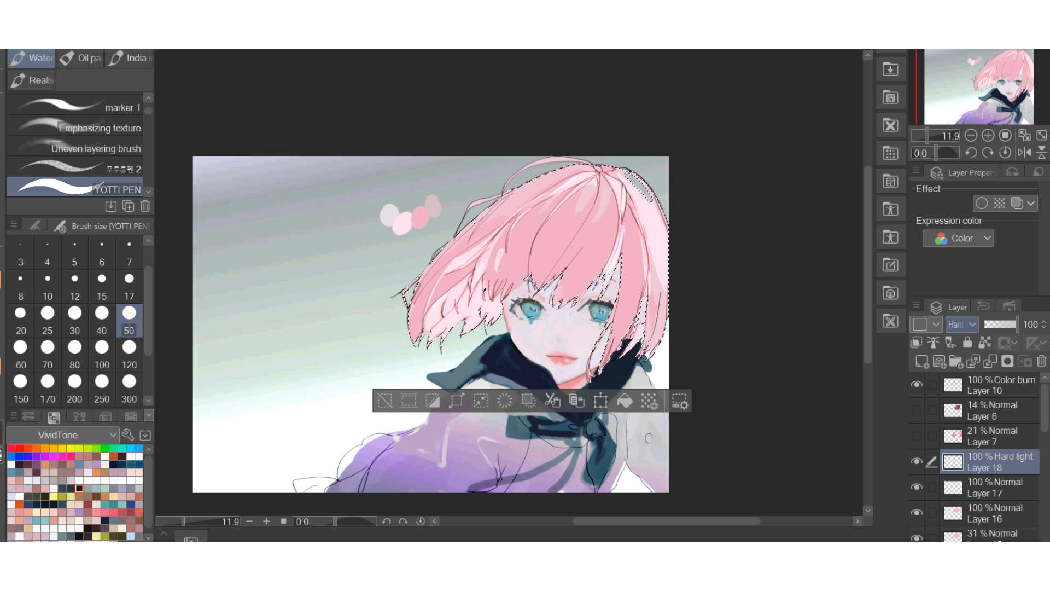
pyautogui.press('Up')
pyautogui.press('Up')
pyautogui.press('Up')
pyautogui.press('Up')
pyautogui.press('Up')
pyautogui.press('Up')
pyautogui.press('Up')
pyautogui.press('Up')
pyautogui.press('Up')
pyautogui.press('Up')
pyautogui.press('Up')
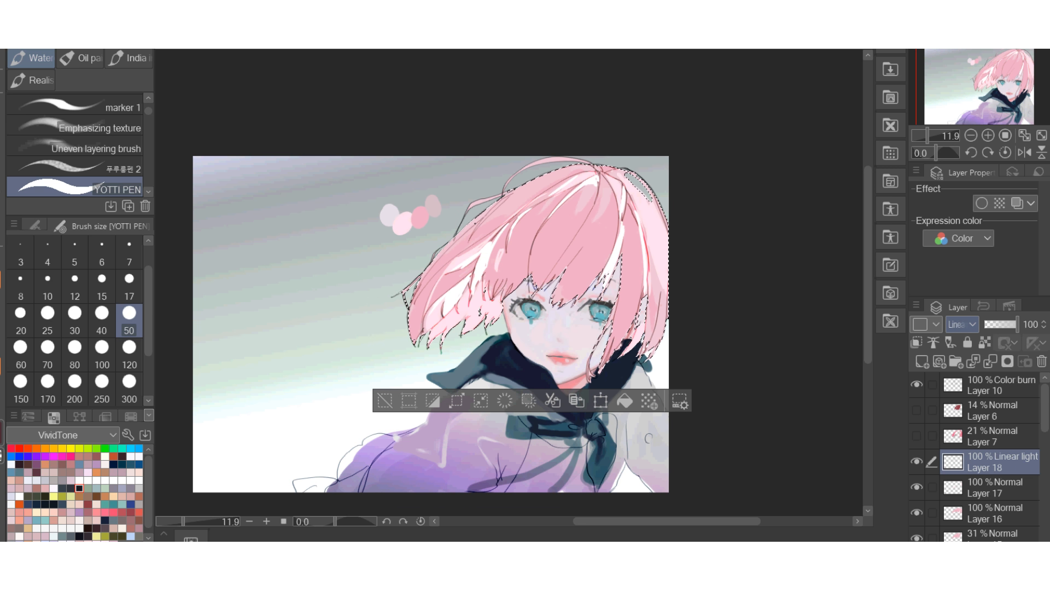
# Try the Divide and Brightness blending modes on Layer 18.
pyautogui.press('Down')
pyautogui.press('Down')
pyautogui.scroll(-5, 667, 273)
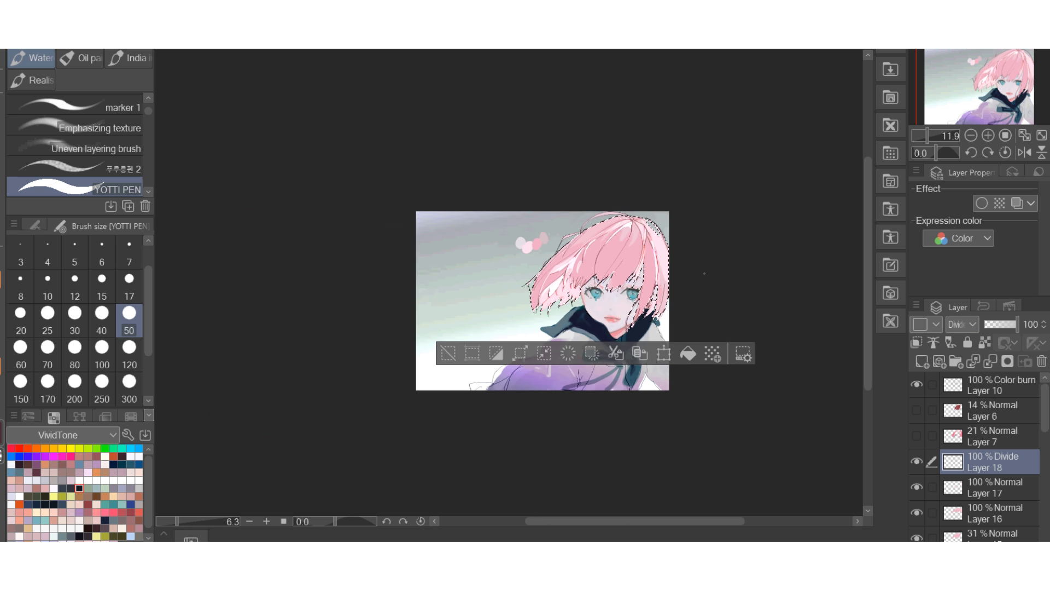
pyautogui.scroll(5, 638, 258)
pyautogui.press('Down')
# Go back through the blending modes from the beginning and try Lighten on Layer 18 again.
pyautogui.press('Down')
pyautogui.press('Down')
pyautogui.press('Down')
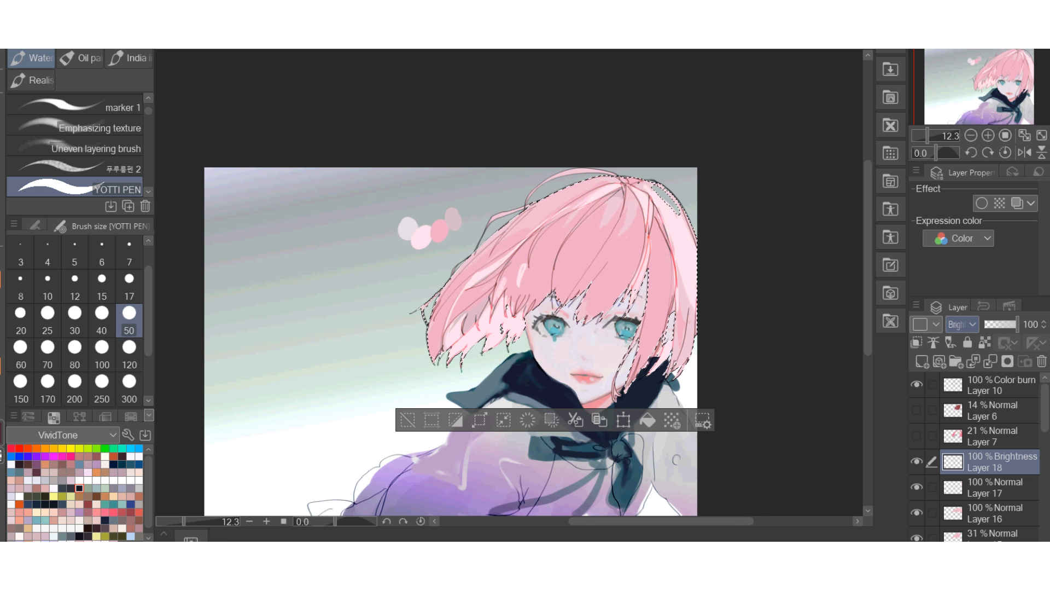
pyautogui.click(961, 324)
pyautogui.scroll(2, 973, 238)
pyautogui.scroll(1, 974, 186)
pyautogui.click(965, 15)
pyautogui.press('Down')
pyautogui.press('Down')
# Set Layer 18's blending mode to Color dodge and its opacity to 41%.
pyautogui.press('Down')
pyautogui.press('Down')
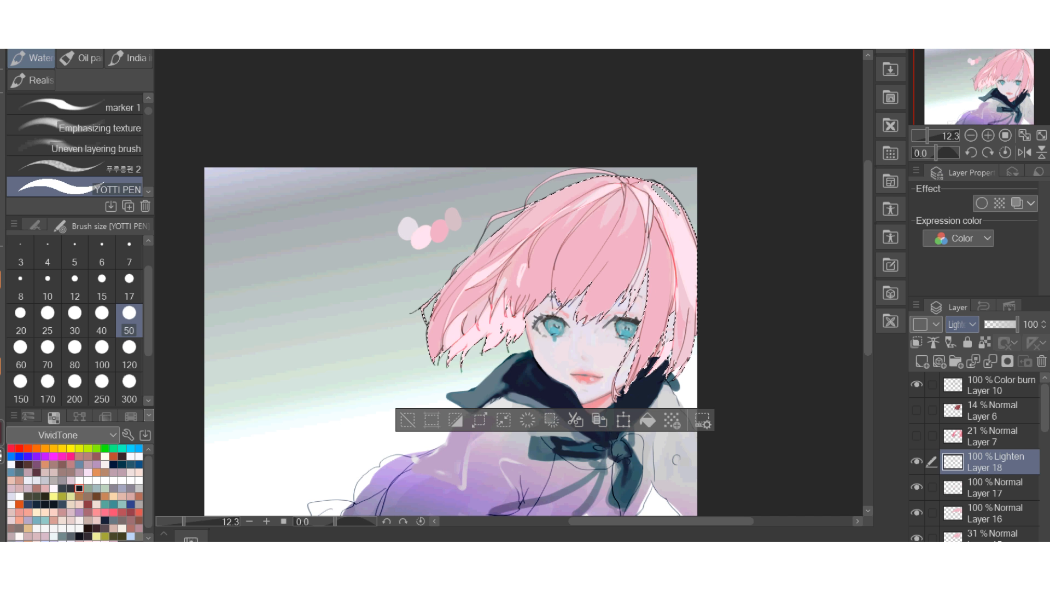
pyautogui.press('Down')
pyautogui.press('Down')
pyautogui.click(961, 324)
pyautogui.click(974, 117)
pyautogui.moveTo(1017, 324); pyautogui.dragTo(998, 324)
pyautogui.scroll(3, 473, 294)
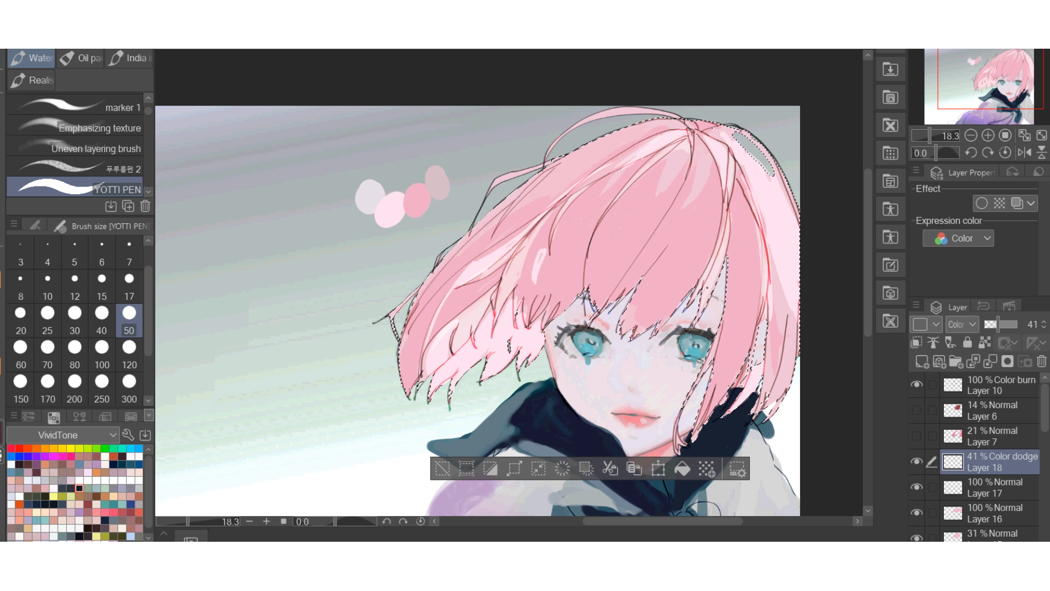
# Add a new layer directly above Layer 16, below the Layer 17 highlights.
pyautogui.click(995, 513)
pyautogui.click(995, 534)
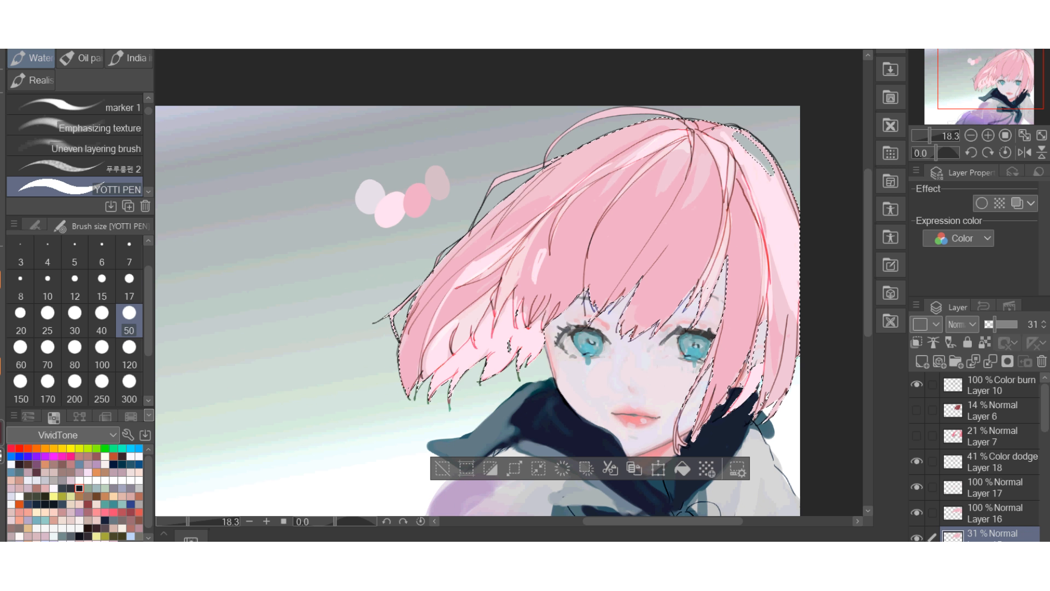
pyautogui.click(995, 513)
pyautogui.click(922, 361)
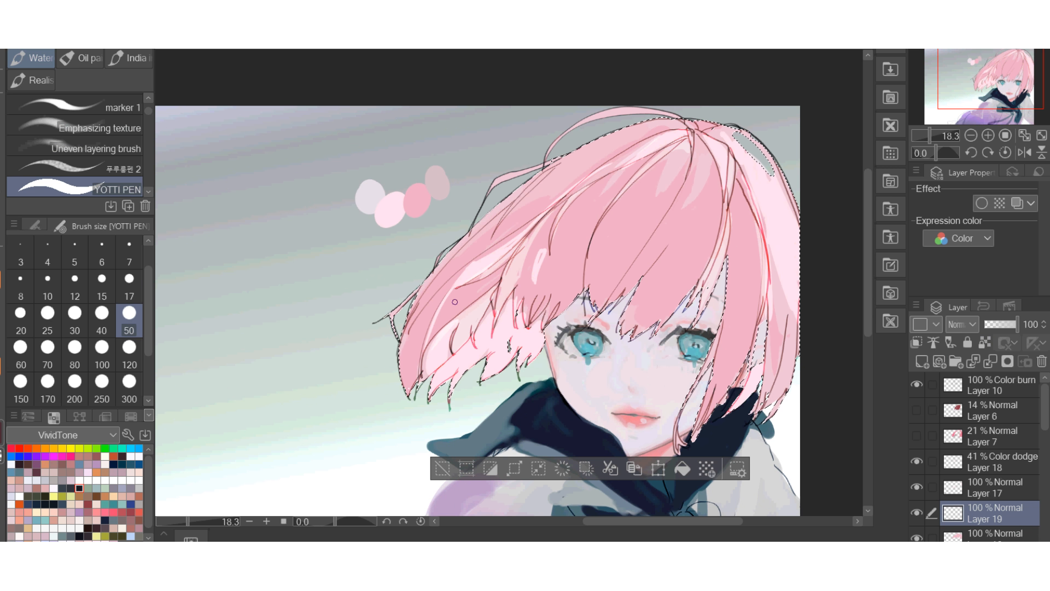
# Pick a new drawing colour in the colour settings dialog and accept it.
pyautogui.doubleClick(2, 432)
pyautogui.moveTo(658, 157); pyautogui.dragTo(678, 172)
pyautogui.click(1010, 91)
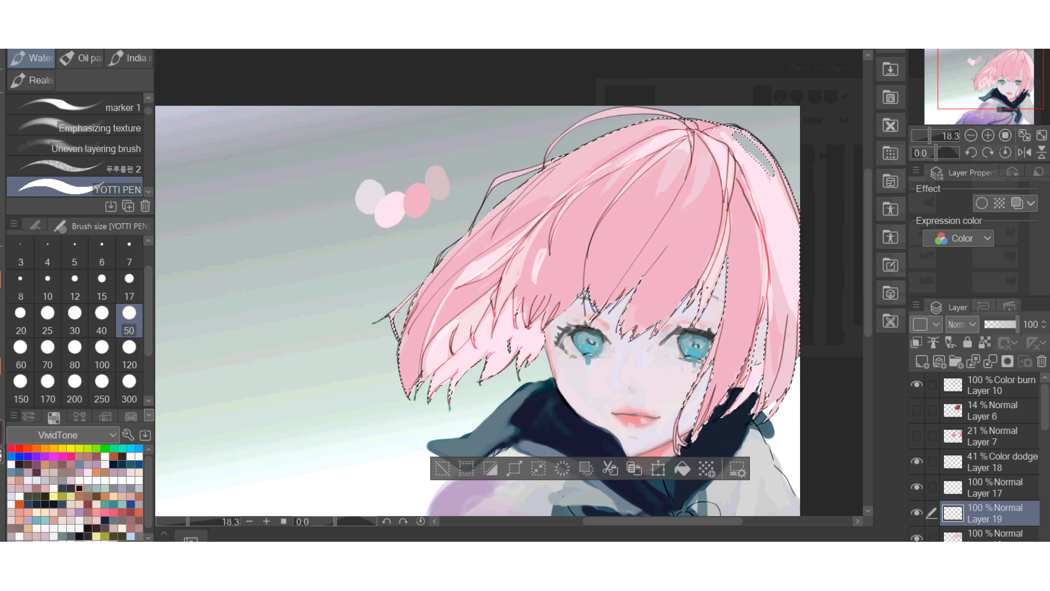
# Shade the hair on Layer 19 with broad strokes of the Soft airbrush at size 800.
pyautogui.click(2, 148)
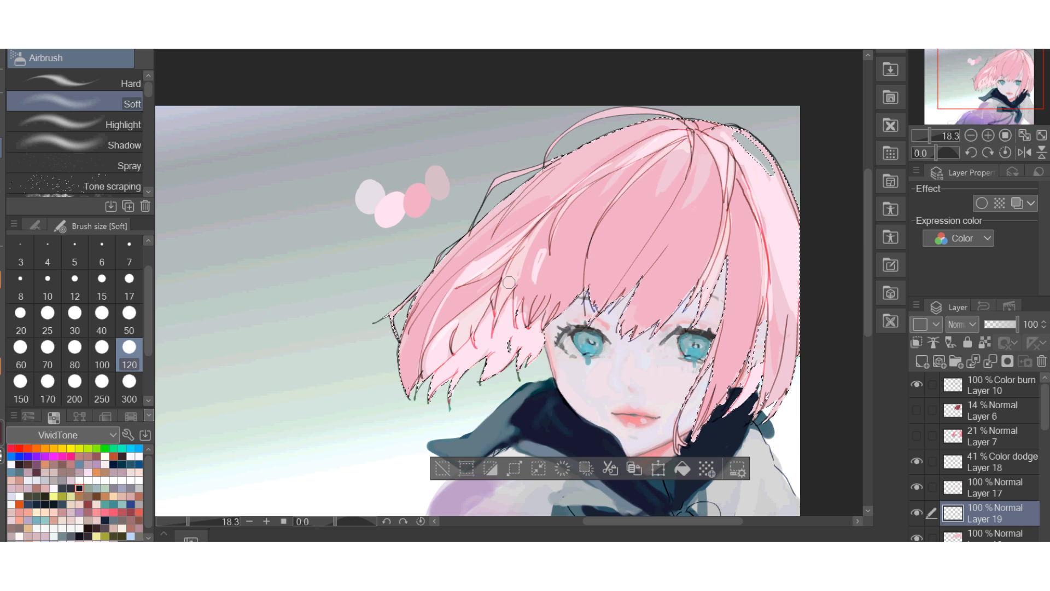
pyautogui.scroll(-2, 129, 388)
pyautogui.click(129, 356)
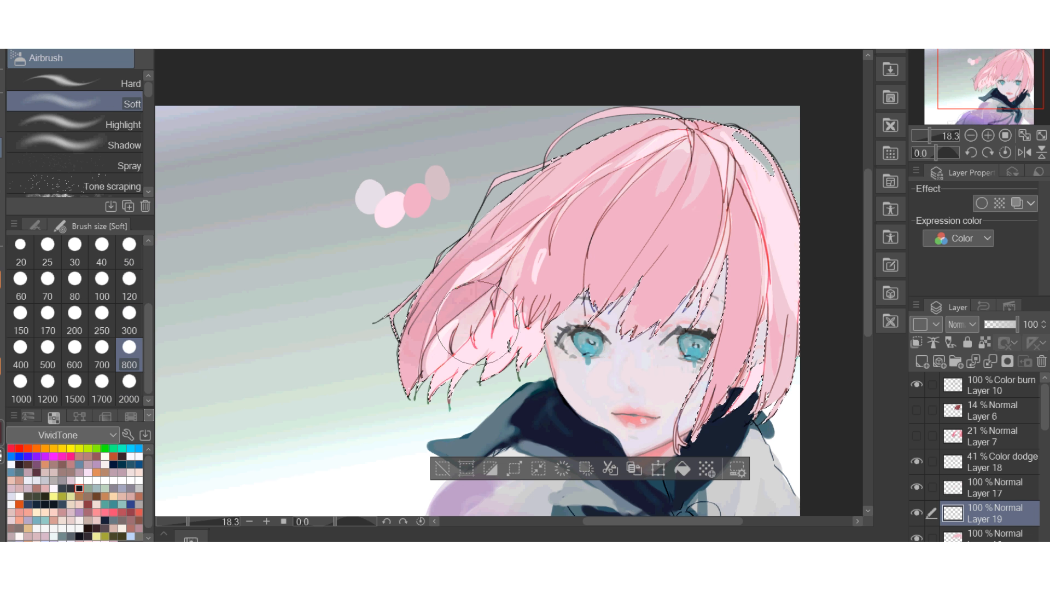
pyautogui.moveTo(446, 306); pyautogui.dragTo(528, 314)
pyautogui.scroll(-2, 438, 277)
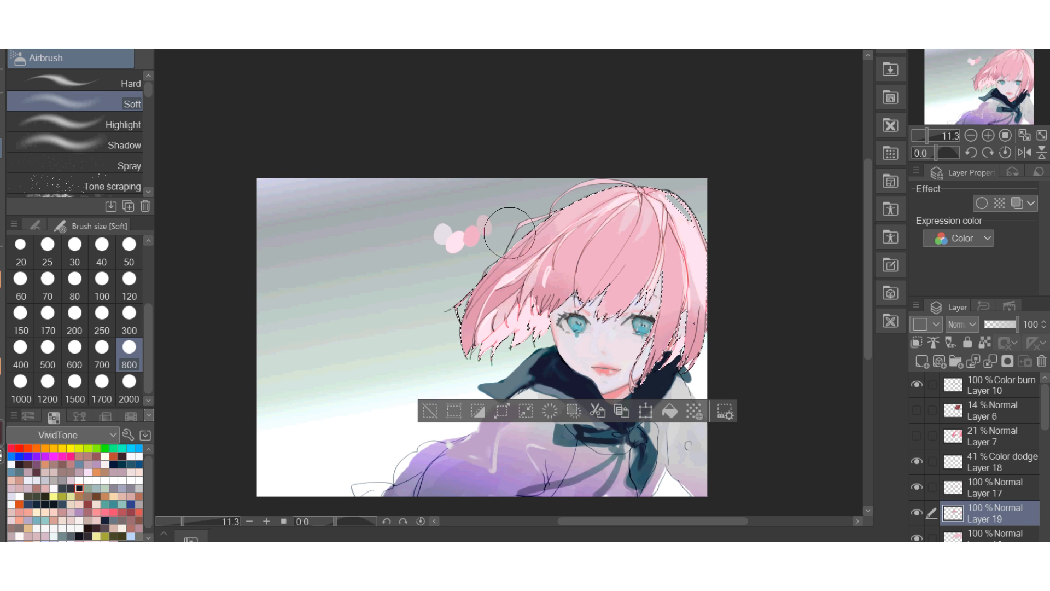
pyautogui.scroll(2, 674, 296)
pyautogui.scroll(-2, 693, 322)
pyautogui.scroll(1, 663, 294)
pyautogui.scroll(1, 662, 295)
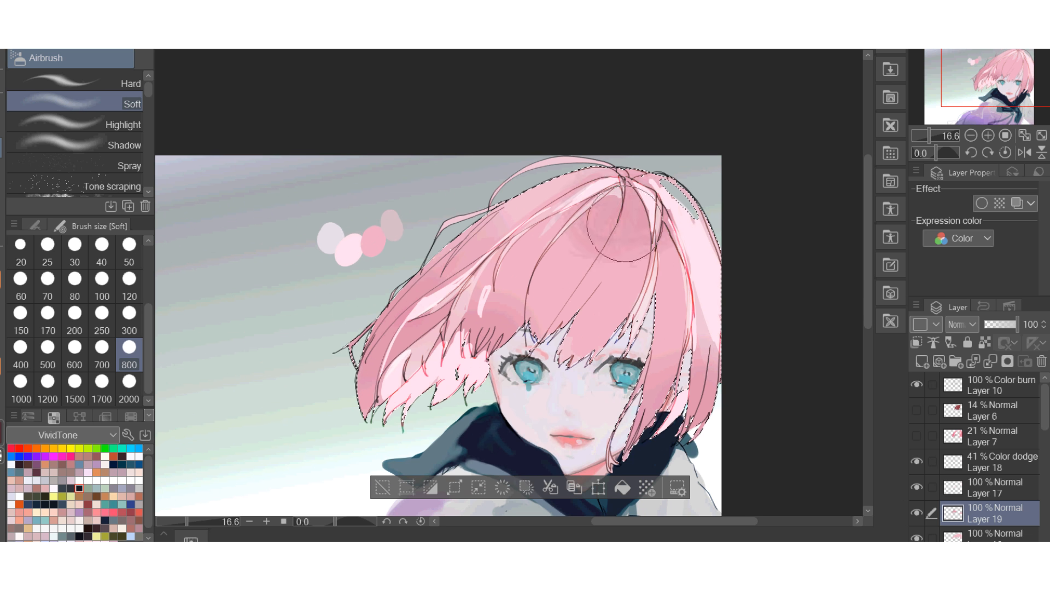
# Set Layer 19's blending mode to Color burn and its opacity to 60%.
pyautogui.scroll(-1, 591, 207)
pyautogui.scroll(-3, 591, 207)
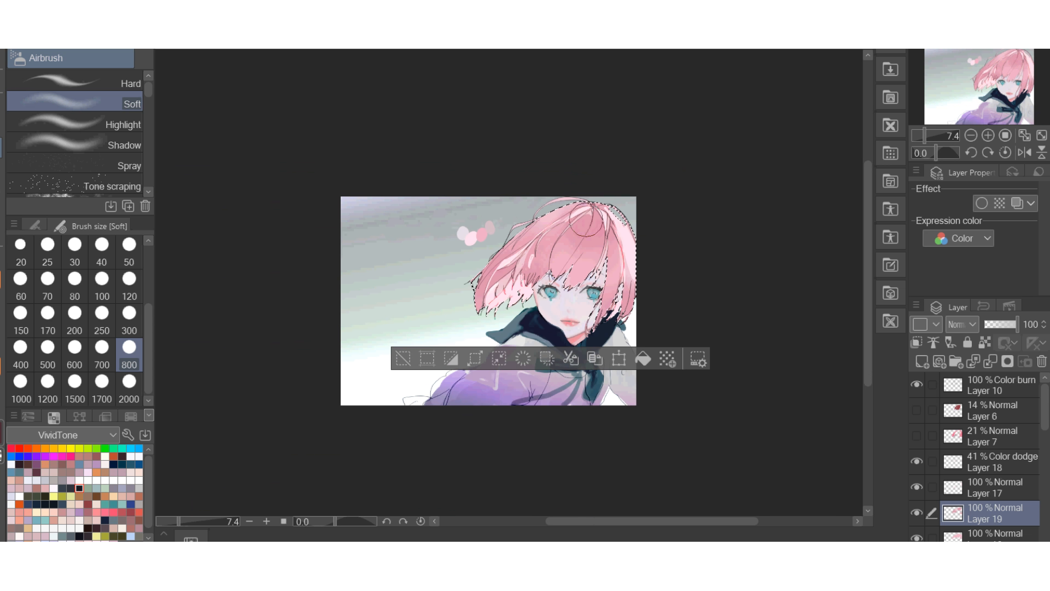
pyautogui.scroll(-2, 962, 324)
pyautogui.scroll(3, 637, 275)
pyautogui.scroll(1, 961, 325)
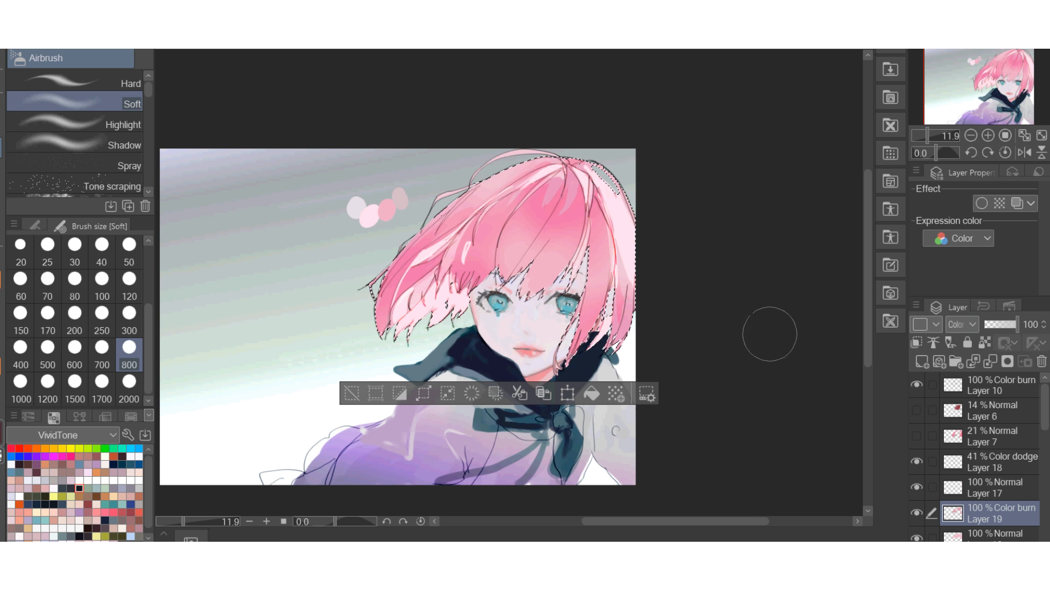
pyautogui.moveTo(1017, 324)
pyautogui.mouseDown()
pyautogui.moveTo(986, 324)
pyautogui.moveTo(1005, 324)
pyautogui.mouseUp()
pyautogui.scroll(-4, 609, 306)
pyautogui.scroll(3, 489, 250)
# Add a new layer above Layer 19 and pick a new drawing colour in the colour settings dialog.
pyautogui.hotkey('ctrl', 'shift', 'n')
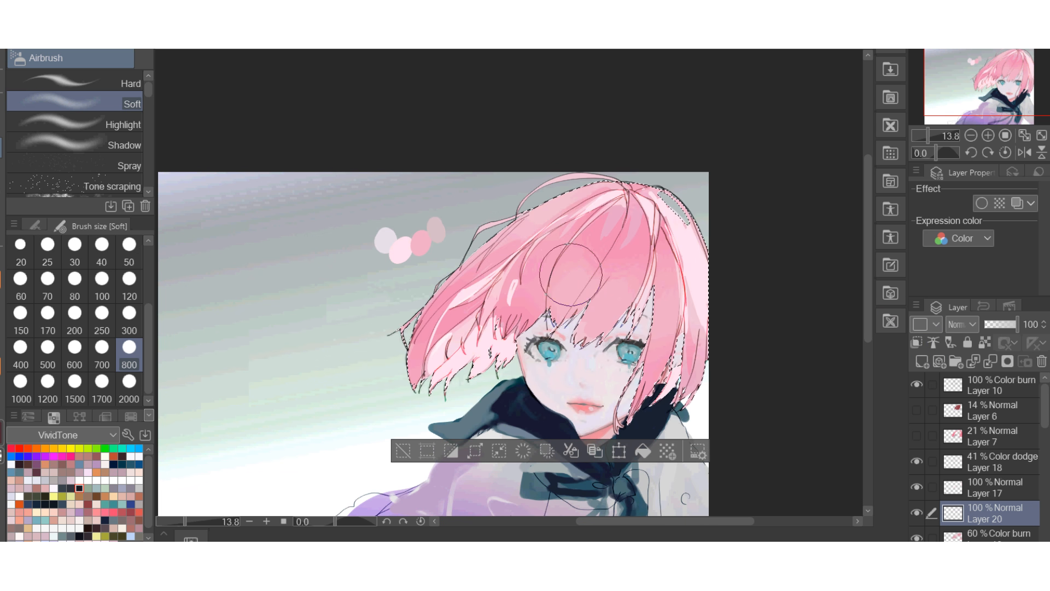
pyautogui.scroll(3, 673, 208)
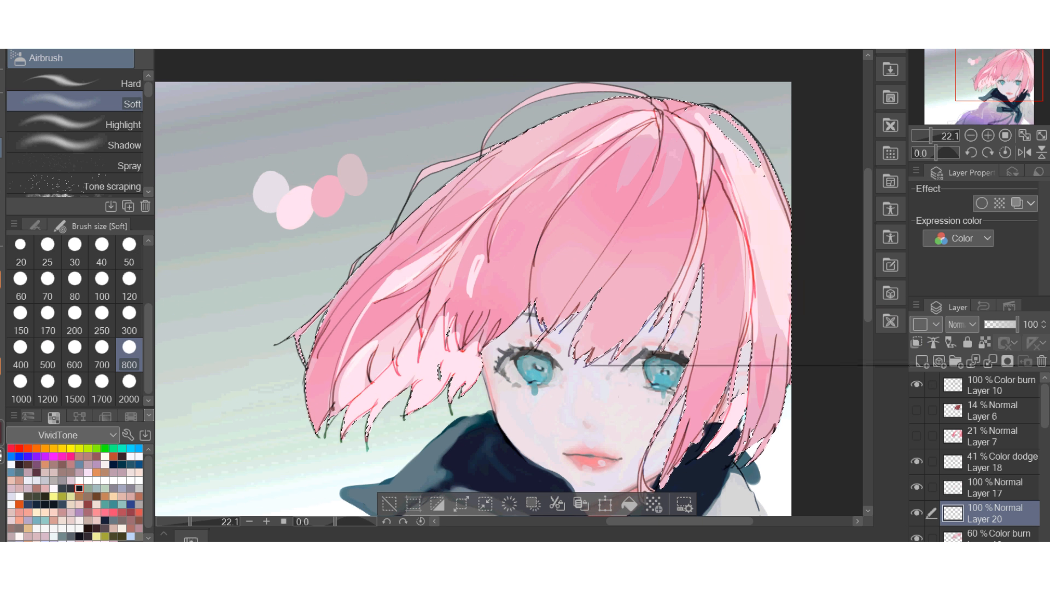
pyautogui.doubleClick(2, 432)
pyautogui.moveTo(687, 159); pyautogui.dragTo(694, 181)
pyautogui.click(1010, 92)
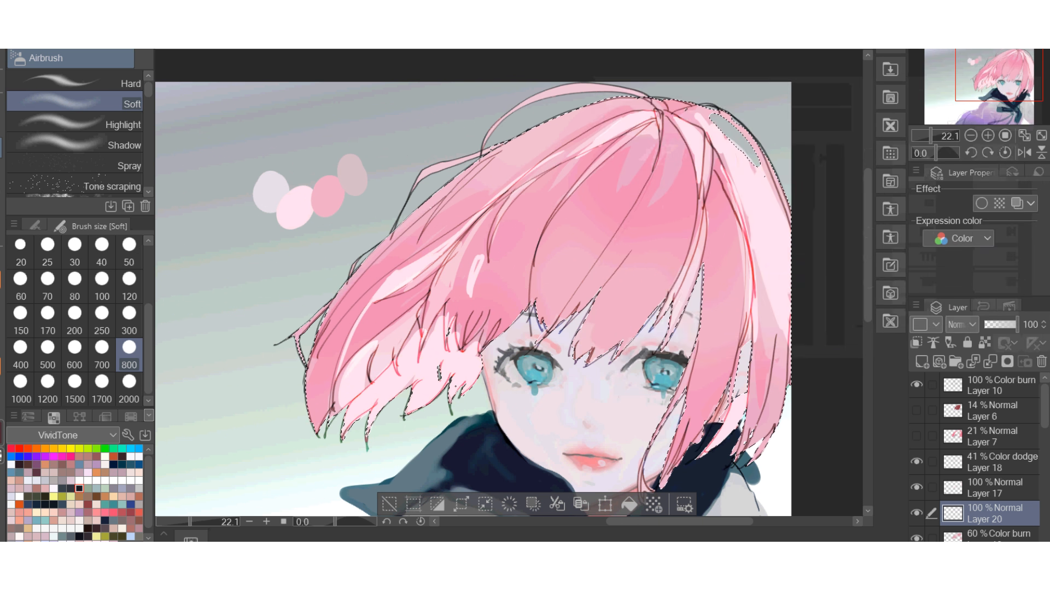
# Paint darker mauve-pink shading strands through the bangs and side hair with the marker 1 brush at size 120.
pyautogui.click(1, 147)
pyautogui.scroll(1, 74, 136)
pyautogui.click(82, 127)
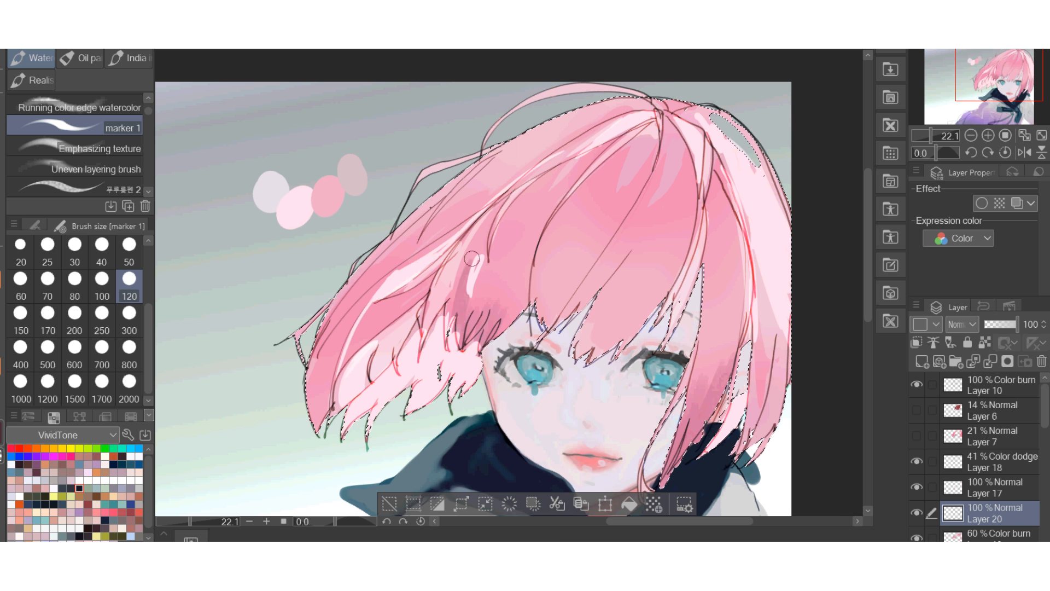
pyautogui.moveTo(655, 153); pyautogui.dragTo(599, 257)
pyautogui.moveTo(565, 196); pyautogui.dragTo(536, 262)
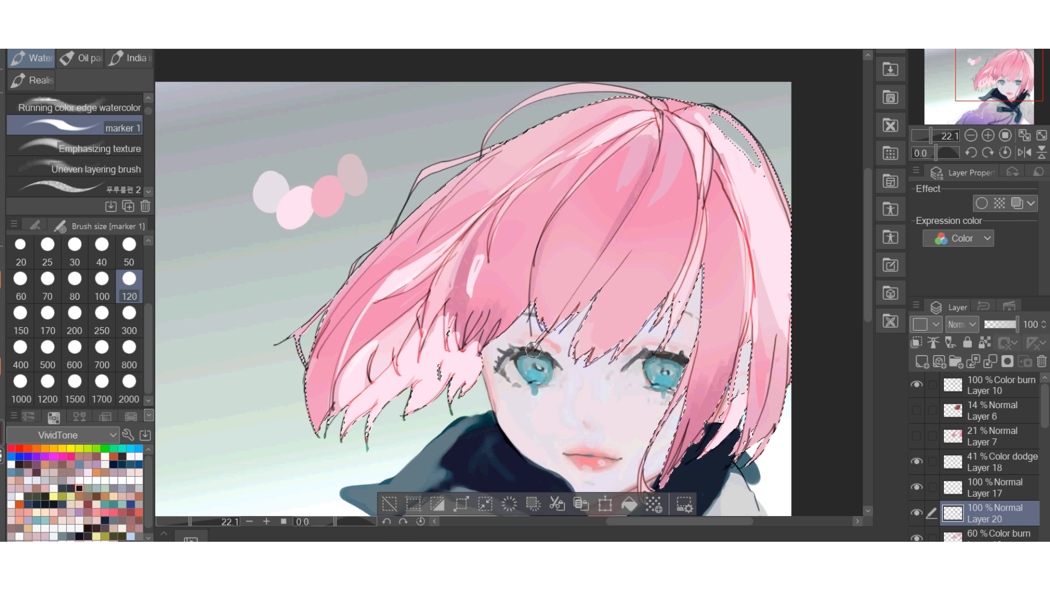
pyautogui.moveTo(517, 191); pyautogui.dragTo(481, 263)
pyautogui.moveTo(509, 211); pyautogui.dragTo(477, 282)
pyautogui.moveTo(526, 207); pyautogui.dragTo(488, 306)
pyautogui.moveTo(512, 251); pyautogui.dragTo(538, 202)
pyautogui.moveTo(531, 273); pyautogui.dragTo(575, 163)
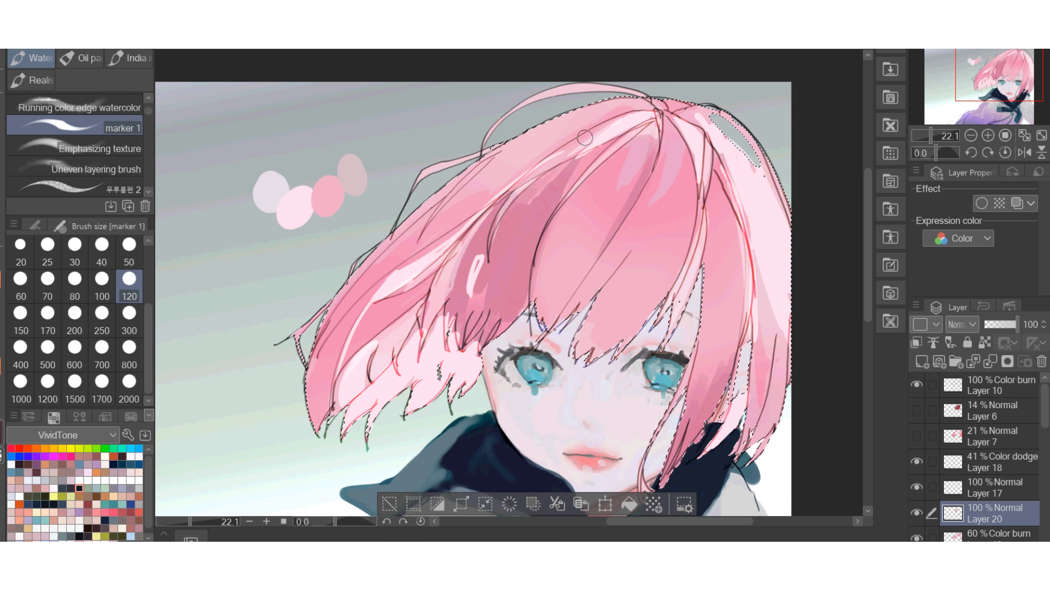
# Block in broader shading across the bangs and crown on Layer 20 with the marker 1 brush at size 300.
pyautogui.scroll(-3, 704, 126)
pyautogui.scroll(2, 736, 145)
pyautogui.click(129, 381)
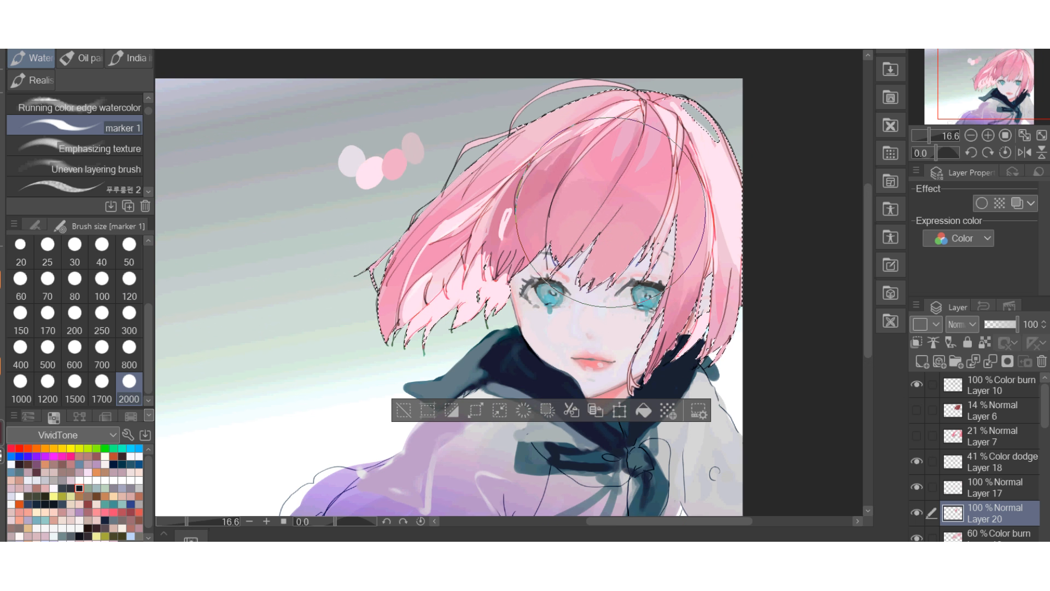
pyautogui.click(129, 312)
pyautogui.moveTo(646, 193)
pyautogui.mouseDown()
pyautogui.moveTo(649, 172)
pyautogui.moveTo(639, 219)
pyautogui.mouseUp()
pyautogui.moveTo(662, 156)
pyautogui.mouseDown()
pyautogui.moveTo(653, 229)
pyautogui.moveTo(610, 177)
pyautogui.moveTo(575, 165)
pyautogui.moveTo(541, 200)
pyautogui.moveTo(560, 151)
pyautogui.mouseUp()
pyautogui.moveTo(660, 130)
pyautogui.mouseDown()
pyautogui.moveTo(648, 181)
pyautogui.moveTo(645, 169)
pyautogui.moveTo(580, 164)
pyautogui.moveTo(503, 223)
pyautogui.mouseUp()
pyautogui.scroll(-5, 435, 220)
pyautogui.scroll(3, 442, 218)
pyautogui.moveTo(517, 171)
pyautogui.mouseDown()
pyautogui.moveTo(502, 189)
pyautogui.moveTo(511, 207)
pyautogui.mouseUp()
pyautogui.moveTo(588, 183); pyautogui.dragTo(569, 207)
pyautogui.scroll(-4, 407, 292)
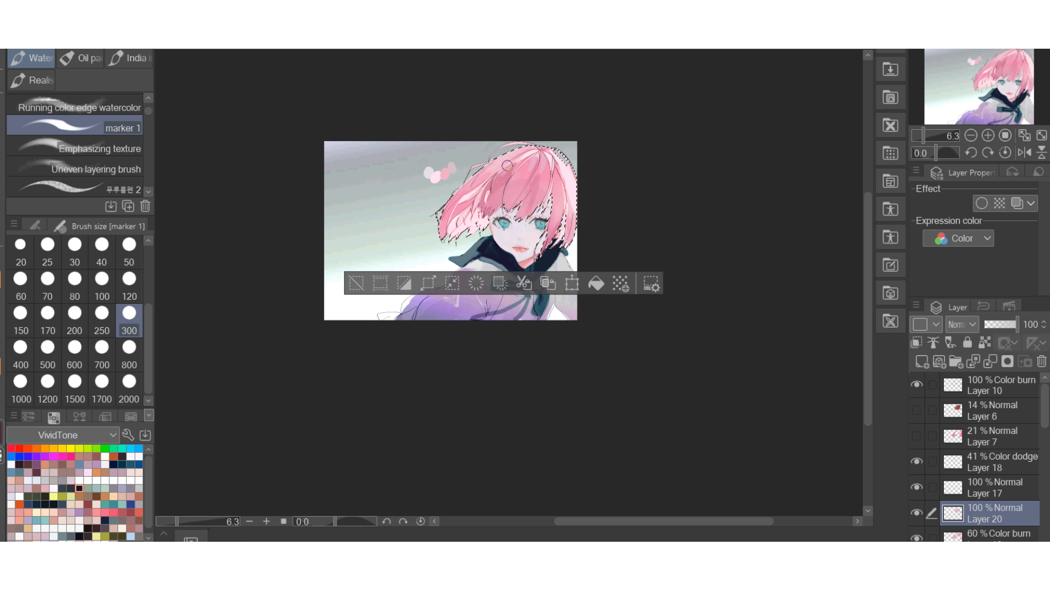
pyautogui.scroll(3, 416, 270)
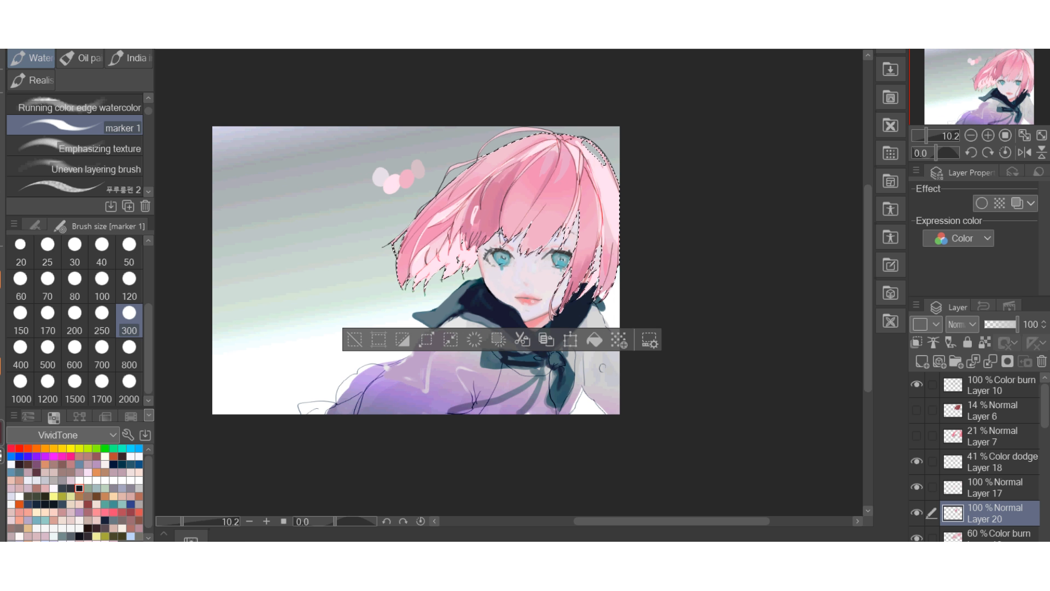
# Pick another drawing colour in the colour settings dialog and add a new layer above Layer 20.
pyautogui.scroll(3, 527, 189)
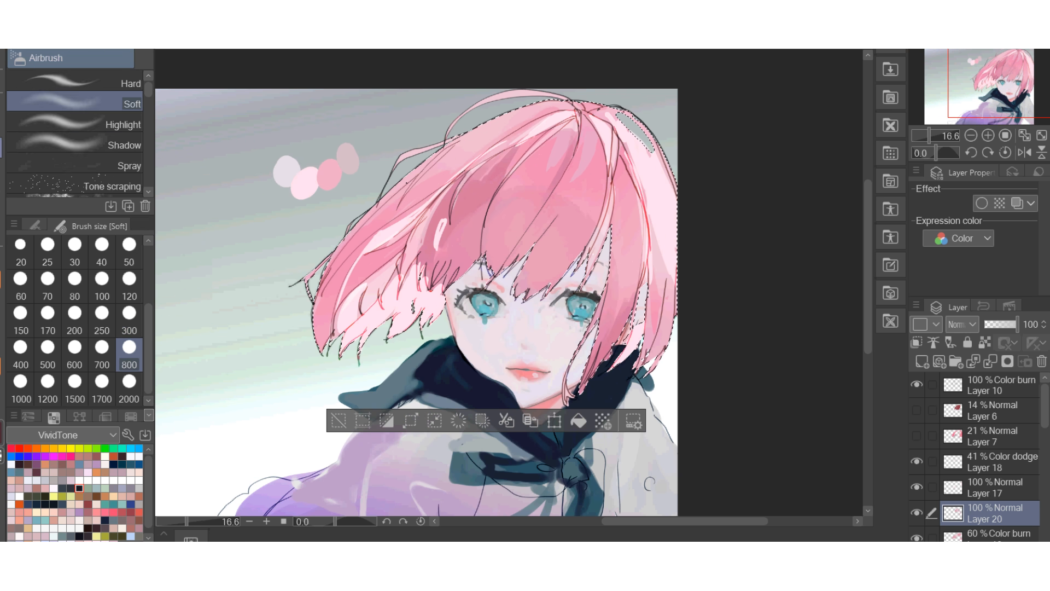
pyautogui.scroll(3, 621, 182)
pyautogui.press('b')
pyautogui.click(129, 285)
pyautogui.keyDown('alt'); pyautogui.click(508, 282); pyautogui.keyUp('alt')
pyautogui.doubleClick(2, 430)
pyautogui.click(717, 199)
pyautogui.click(1010, 91)
pyautogui.click(922, 361)
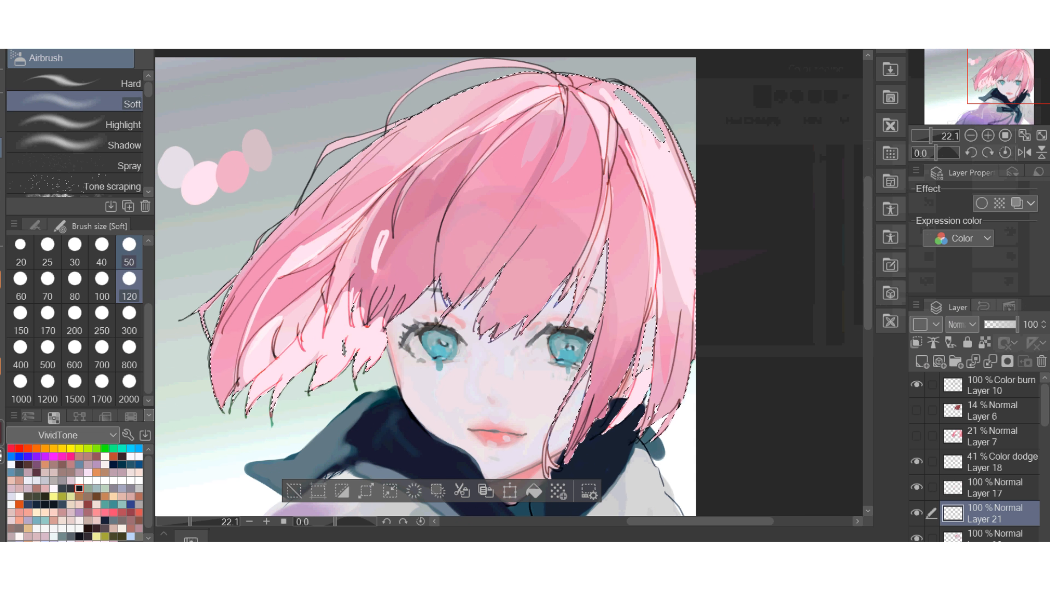
# Paint fine strands on the side lock and crown at size 50 with the Soft airbrush and the marker 1 brush.
pyautogui.click(129, 253)
pyautogui.moveTo(609, 381); pyautogui.dragTo(592, 418)
pyautogui.moveTo(599, 355); pyautogui.dragTo(569, 446)
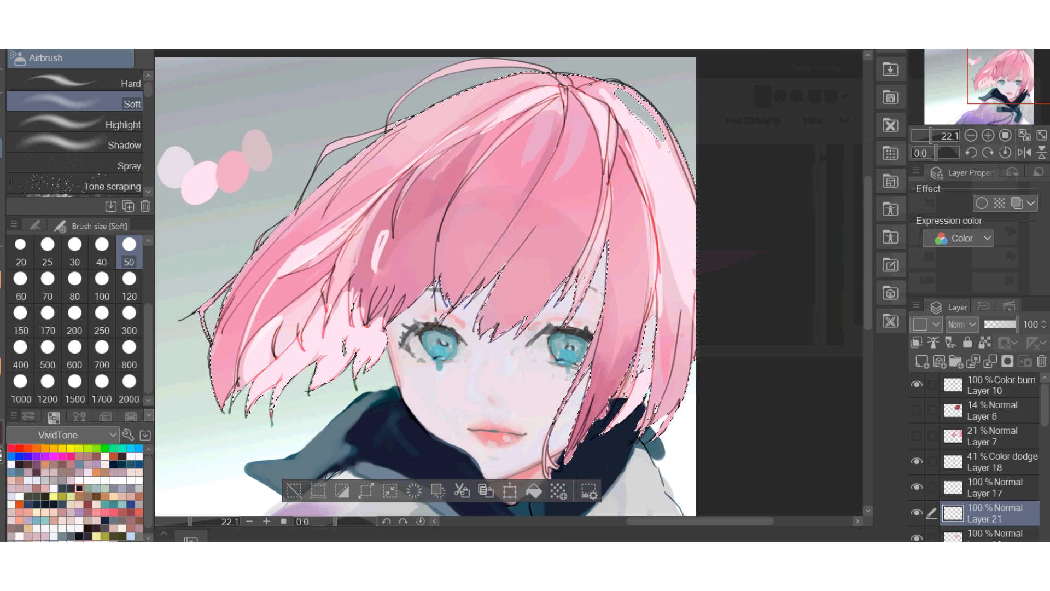
pyautogui.press('b')
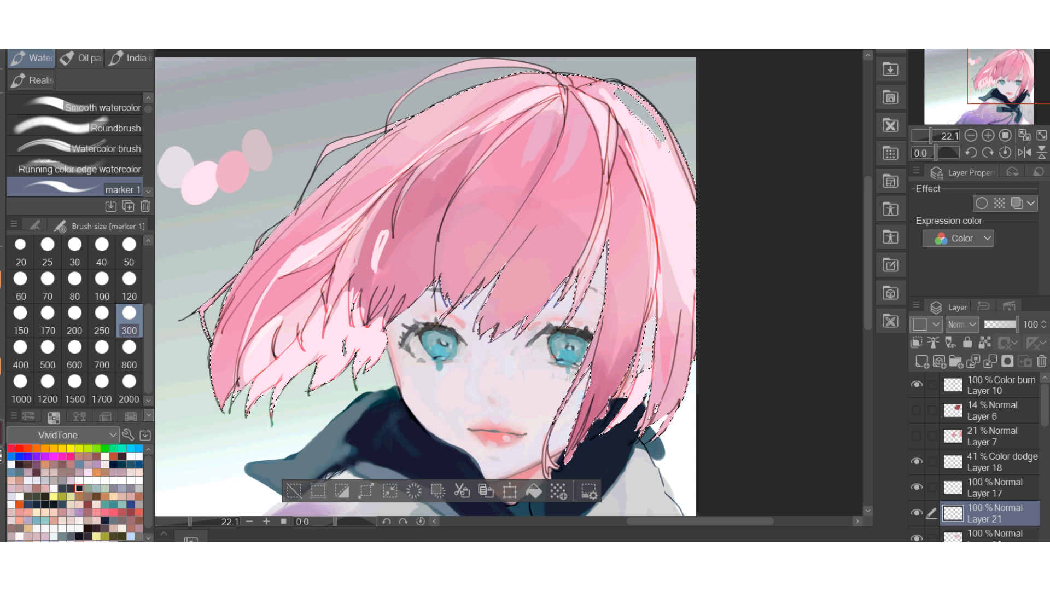
pyautogui.click(129, 251)
pyautogui.moveTo(577, 96); pyautogui.dragTo(515, 227)
pyautogui.scroll(-5, 584, 109)
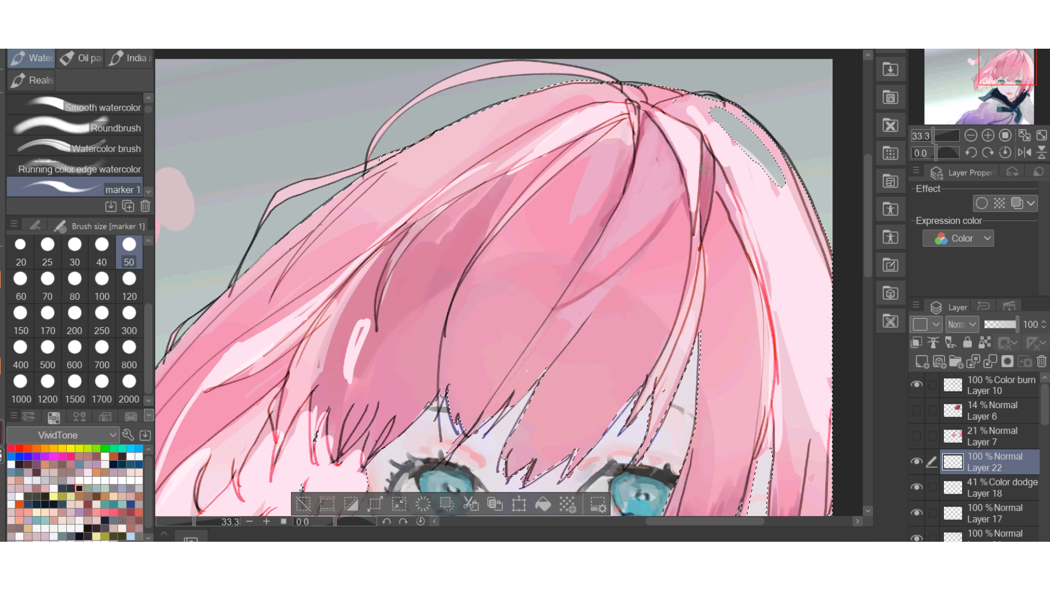
pyautogui.scroll(-3, 648, 190)
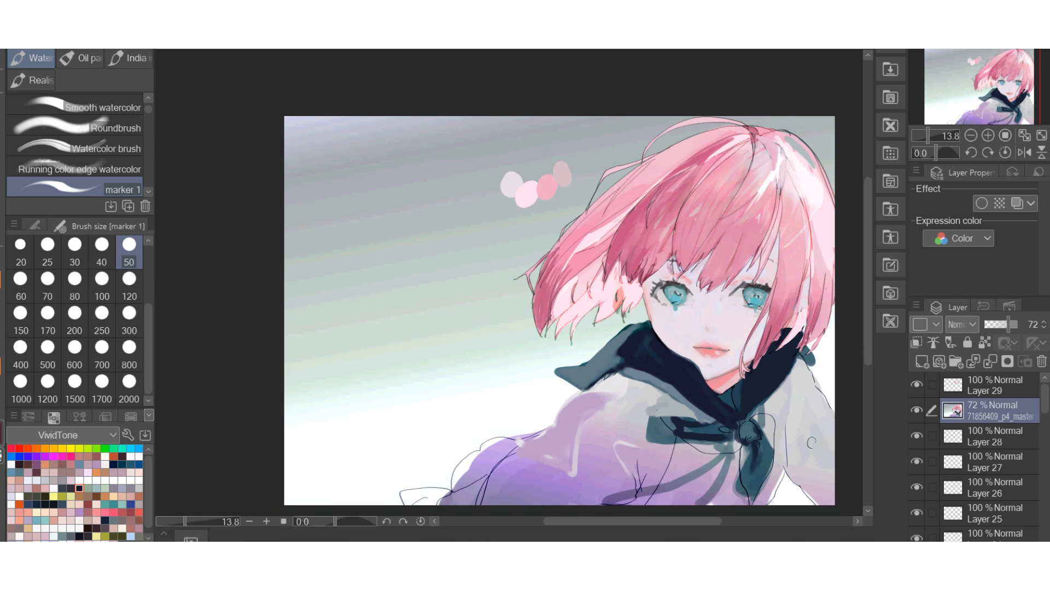
# Paint over the orange ear and the underside hair in pale pink and add stray strands beyond the hair tips with marker 1 at size 50.
pyautogui.scroll(3, 509, 284)
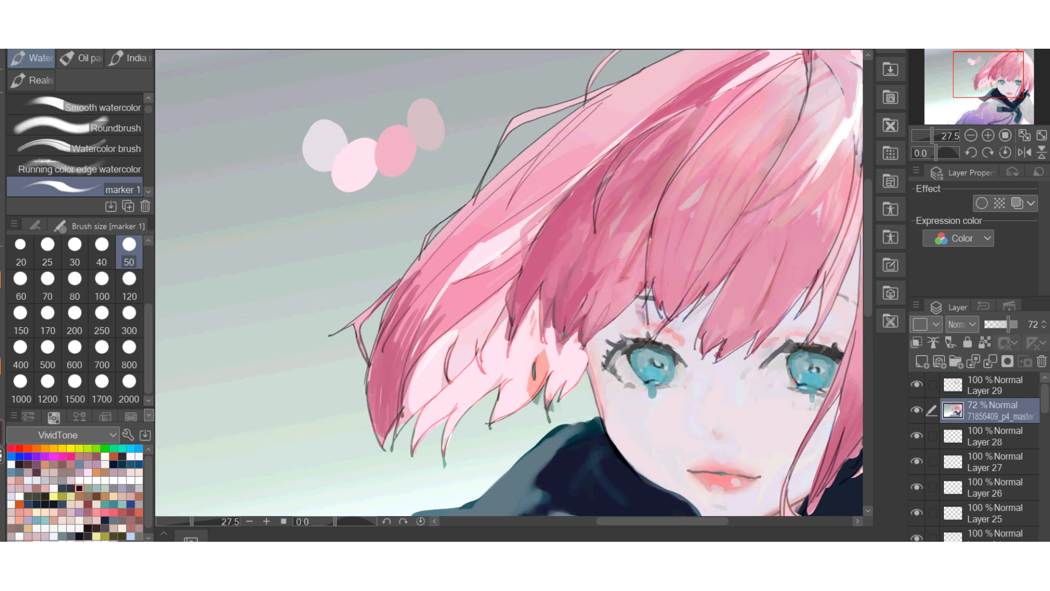
pyautogui.moveTo(541, 355); pyautogui.dragTo(532, 402)
pyautogui.moveTo(490, 311); pyautogui.dragTo(419, 407)
pyautogui.moveTo(424, 328); pyautogui.dragTo(390, 440)
pyautogui.moveTo(511, 316)
pyautogui.mouseDown()
pyautogui.moveTo(432, 336)
pyautogui.moveTo(329, 444)
pyautogui.mouseUp()
pyautogui.moveTo(573, 335); pyautogui.dragTo(587, 372)
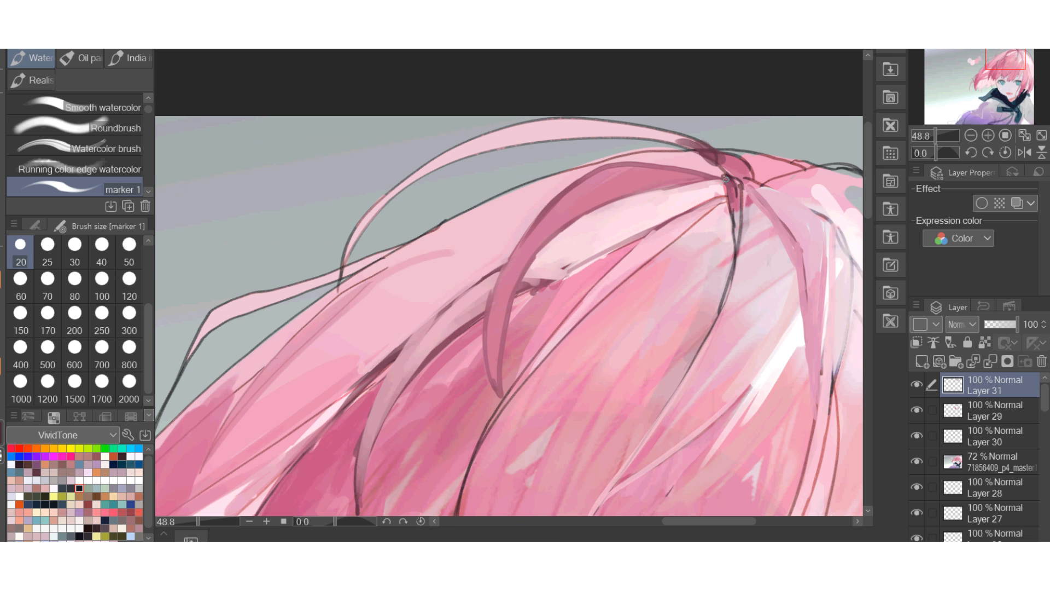
pyautogui.moveTo(735, 262)
pyautogui.mouseDown()
pyautogui.moveTo(677, 133)
pyautogui.moveTo(804, 170)
pyautogui.mouseUp()
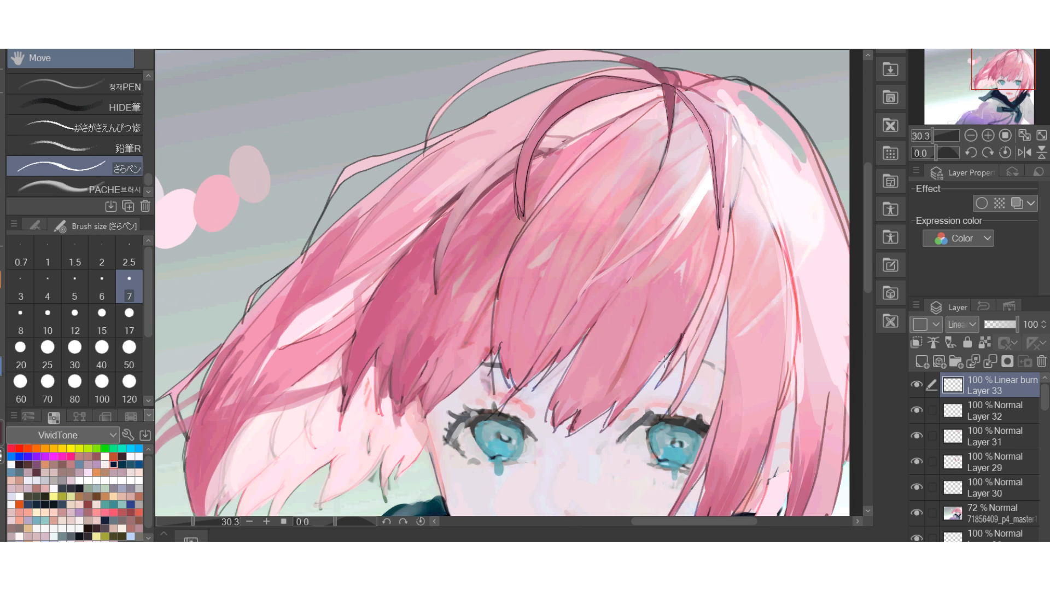
# Ink dark outlines along the bangs, side locks and hair tips on a Linear burn layer with the さらペン pen at size 17.
pyautogui.moveTo(664, 361)
pyautogui.mouseDown()
pyautogui.moveTo(492, 356)
pyautogui.moveTo(343, 410)
pyautogui.mouseUp()
pyautogui.scroll(-2, 475, 132)
pyautogui.moveTo(634, 100)
pyautogui.mouseDown()
pyautogui.moveTo(655, 283)
pyautogui.moveTo(631, 450)
pyautogui.moveTo(639, 429)
pyautogui.mouseUp()
pyautogui.click(129, 321)
pyautogui.moveTo(666, 394); pyautogui.dragTo(616, 463)
pyautogui.moveTo(712, 270); pyautogui.dragTo(701, 426)
pyautogui.moveTo(316, 319); pyautogui.dragTo(284, 402)
pyautogui.moveTo(383, 293); pyautogui.dragTo(323, 314)
pyautogui.scroll(2, 378, 183)
pyautogui.moveTo(385, 350); pyautogui.dragTo(393, 316)
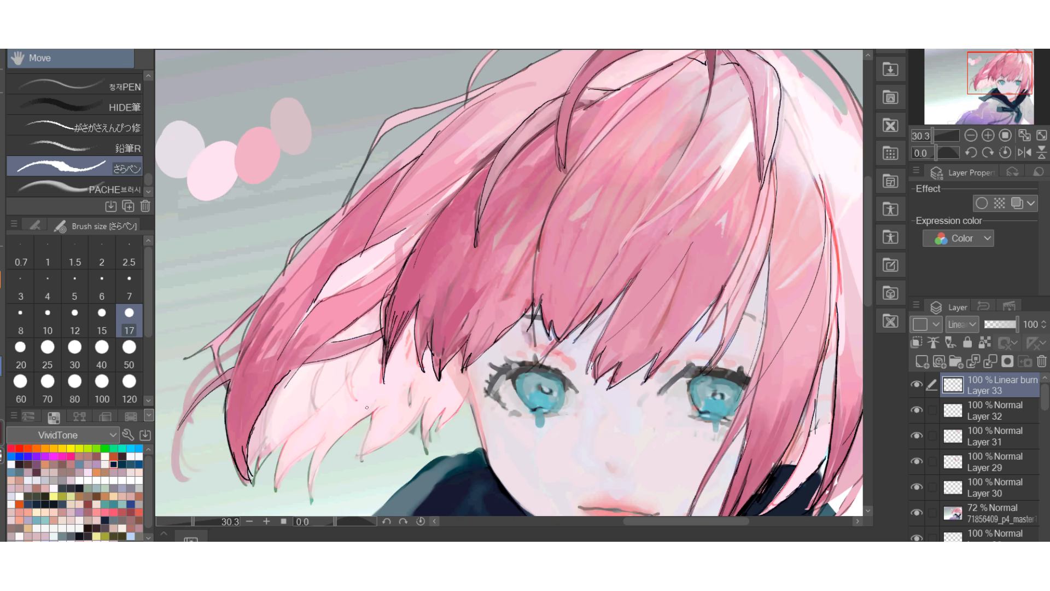
pyautogui.moveTo(314, 290); pyautogui.dragTo(262, 404)
pyautogui.moveTo(393, 316); pyautogui.dragTo(387, 423)
# Outline the ear, the pale underside locks and the facial details with the size 17 pen, using a red swatch.
pyautogui.click(122, 513)
pyautogui.scroll(2, 394, 415)
pyautogui.moveTo(652, 214)
pyautogui.mouseDown()
pyautogui.moveTo(711, 297)
pyautogui.moveTo(697, 263)
pyautogui.mouseUp()
pyautogui.hotkey('ctrl', 'z')
pyautogui.scroll(-4, 585, 326)
pyautogui.scroll(4, 686, 326)
pyautogui.moveTo(726, 141); pyautogui.dragTo(773, 115)
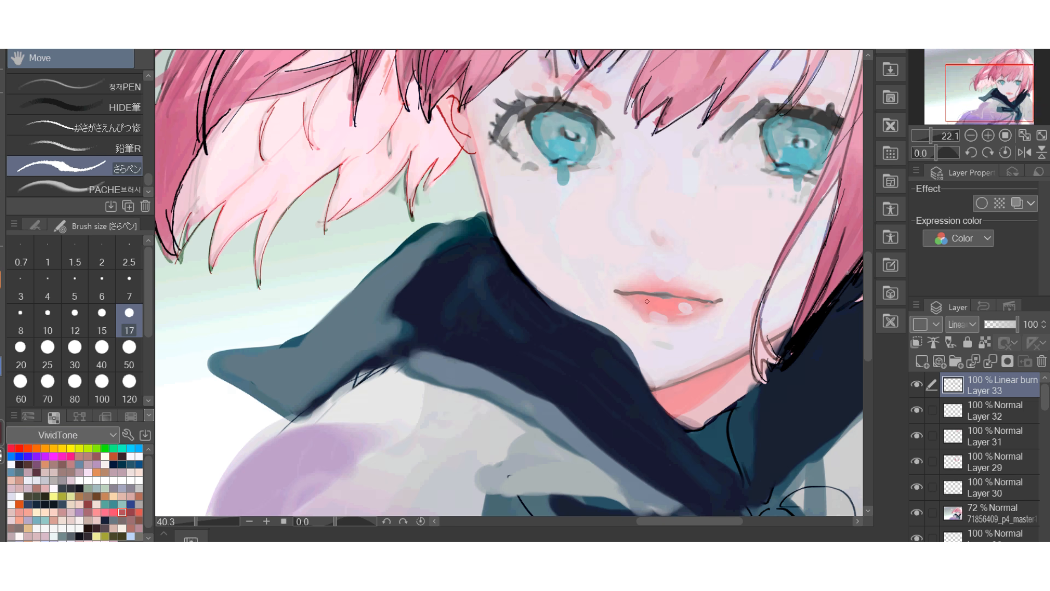
pyautogui.moveTo(502, 141); pyautogui.dragTo(600, 127)
pyautogui.moveTo(563, 159); pyautogui.dragTo(326, 326)
# Add a new layer above Layer 33 and paint pink strokes into the pale underside hair.
pyautogui.click(922, 361)
pyautogui.press('b')
pyautogui.click(129, 321)
pyautogui.moveTo(304, 185)
pyautogui.mouseDown()
pyautogui.moveTo(307, 229)
pyautogui.moveTo(206, 280)
pyautogui.mouseUp()
pyautogui.moveTo(310, 172); pyautogui.dragTo(312, 236)
# Paint both eyebrows and touch up the bangs on Layer 34 with the marker 1 brush at size 50.
pyautogui.scroll(-3, 573, 297)
pyautogui.click(129, 355)
pyautogui.moveTo(615, 197); pyautogui.dragTo(607, 268)
pyautogui.moveTo(578, 231); pyautogui.dragTo(603, 238)
pyautogui.moveTo(412, 225); pyautogui.dragTo(458, 226)
pyautogui.moveTo(581, 232); pyautogui.dragTo(553, 237)
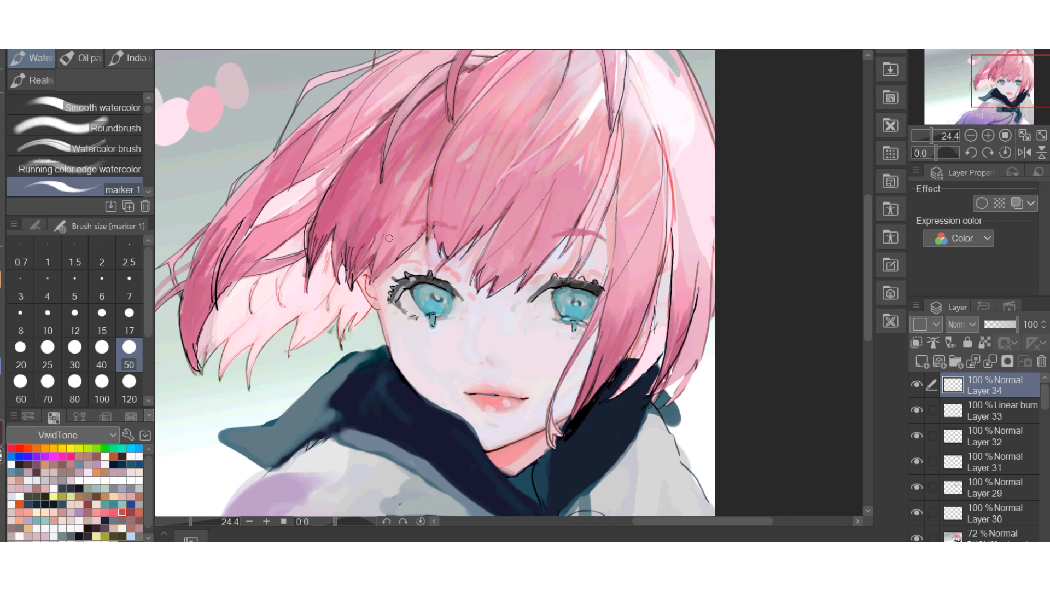
# Add a new layer above Layer 34 and paint pink blush on the cheeks with a size 120 brush.
pyautogui.click(129, 389)
pyautogui.click(921, 361)
pyautogui.press('b')
pyautogui.moveTo(413, 338); pyautogui.dragTo(437, 350)
pyautogui.press('b')
pyautogui.moveTo(486, 276); pyautogui.dragTo(505, 377)
pyautogui.scroll(-2, 611, 248)
pyautogui.scroll(-3, 514, 246)
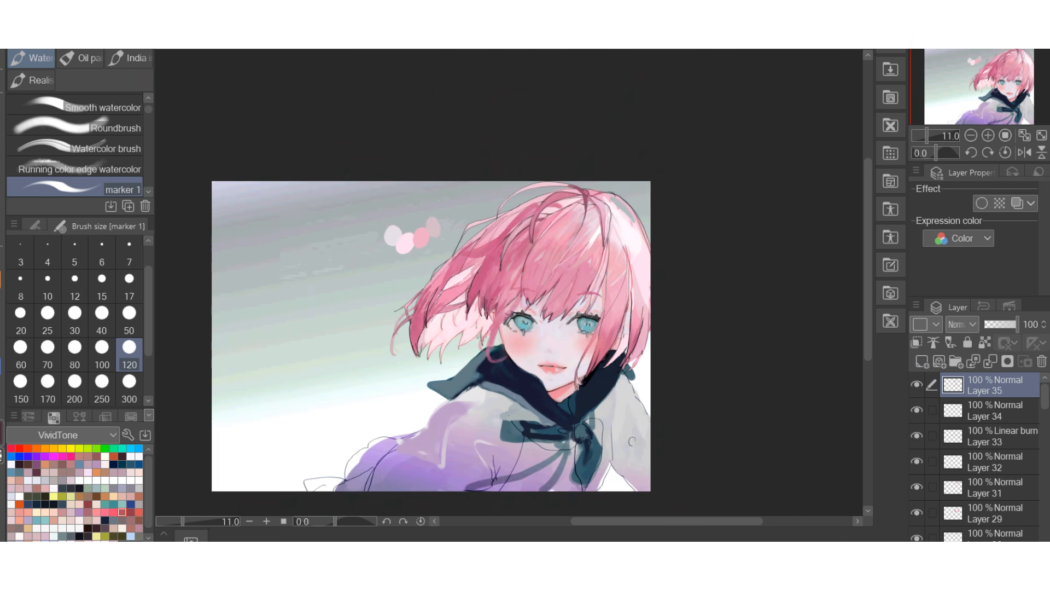